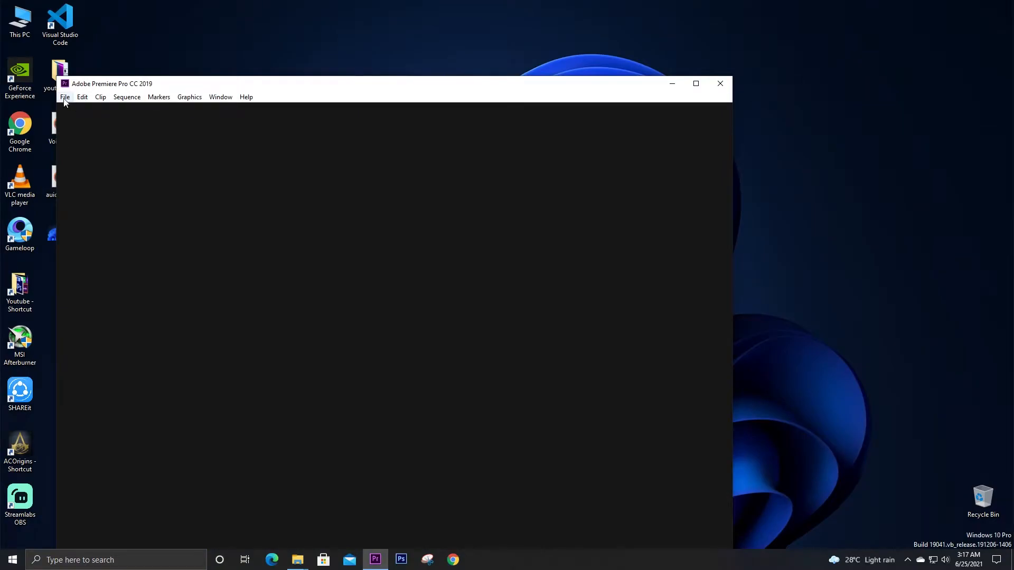
Create a new project named animation_3d with the Mercury Playback Engine GPU Acceleration (CUDA) renderer.
click(65, 98)
mouse_move(72, 111)
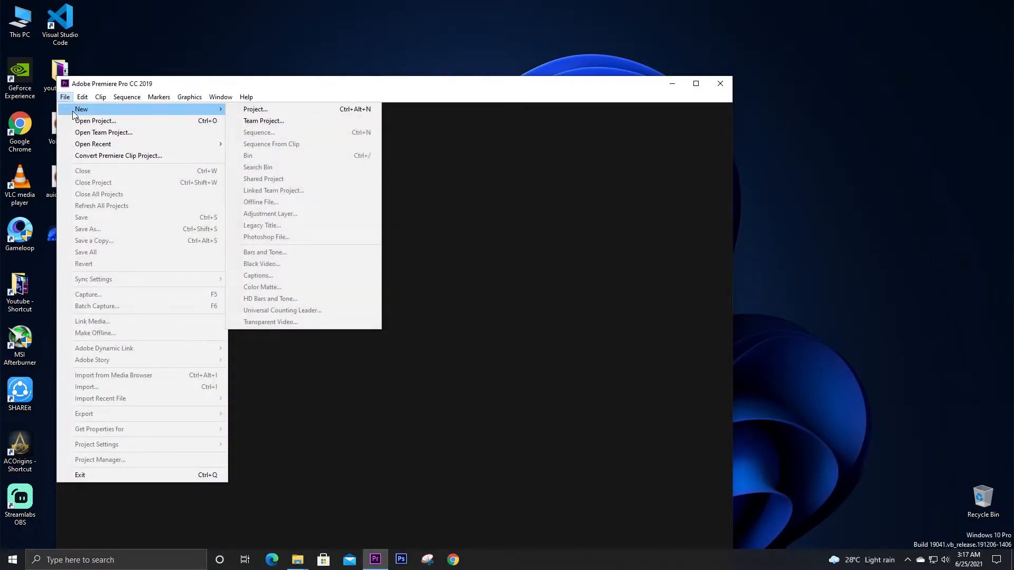
click(296, 110)
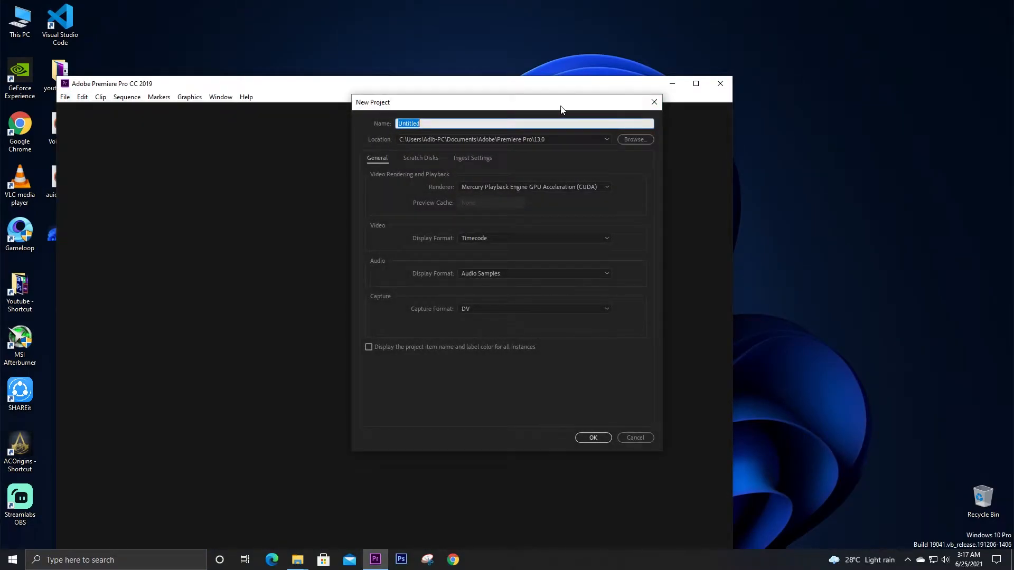
text(animation_3)
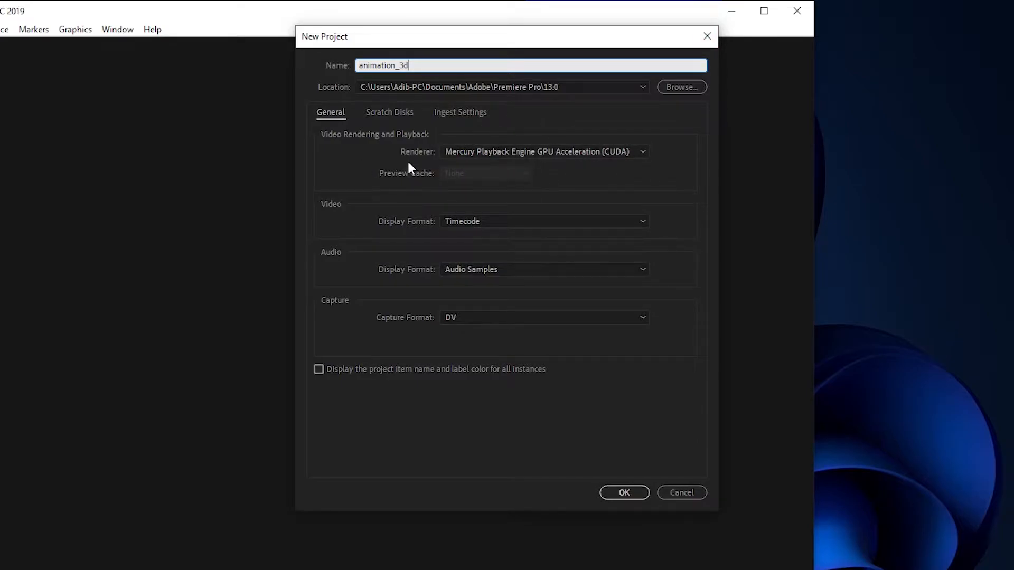
click(541, 152)
click(562, 167)
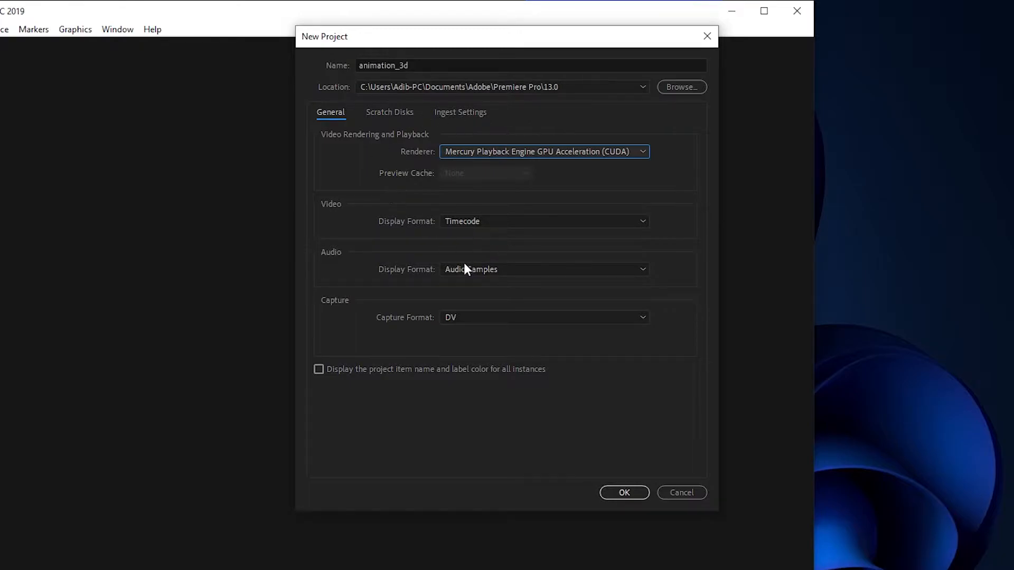
click(623, 493)
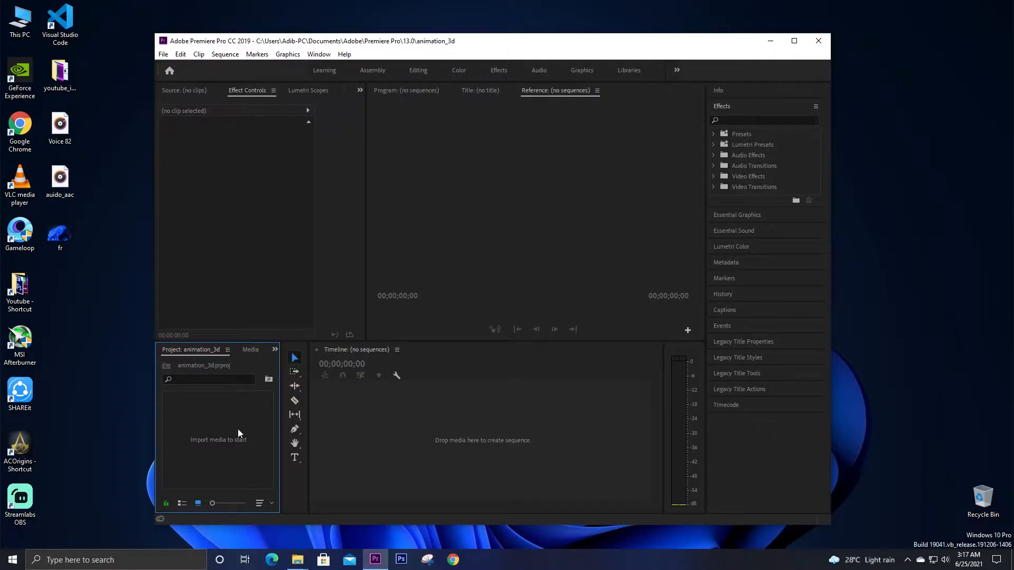
Import the 8-83533_abstract-wallpaper-8k image from the 3D_Animation folder into the project.
click(298, 559)
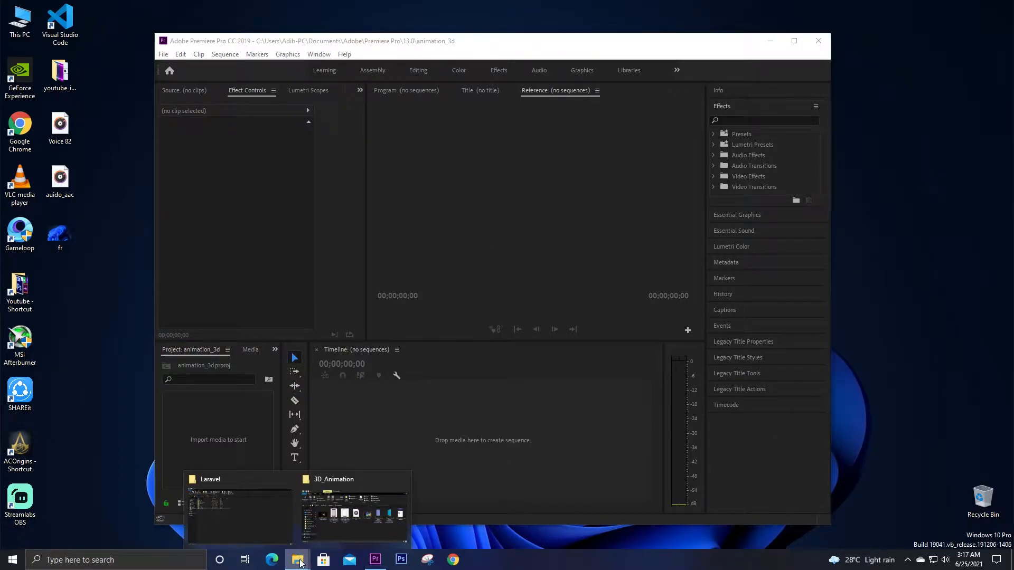
click(346, 518)
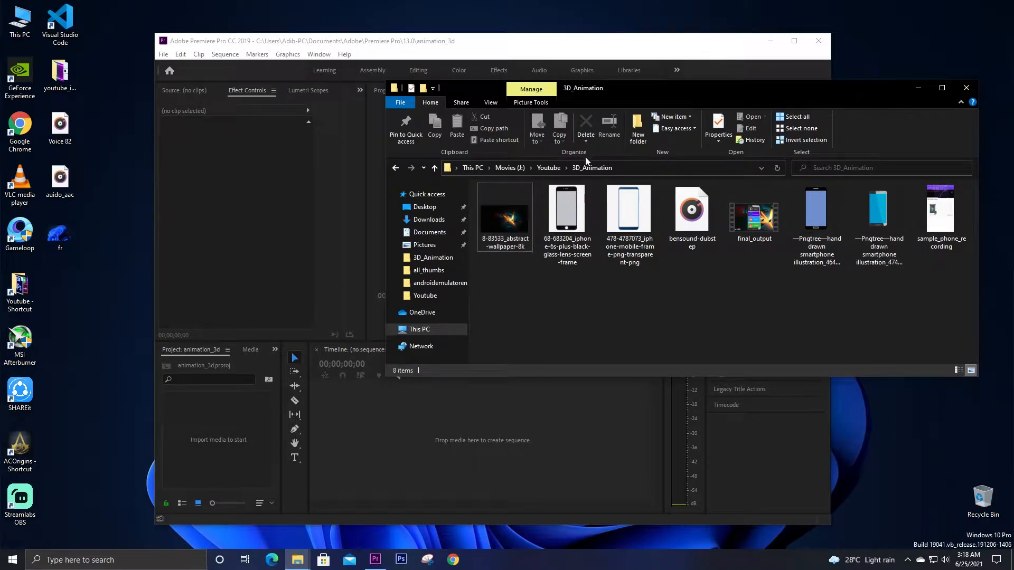
drag(620, 85, 666, 55)
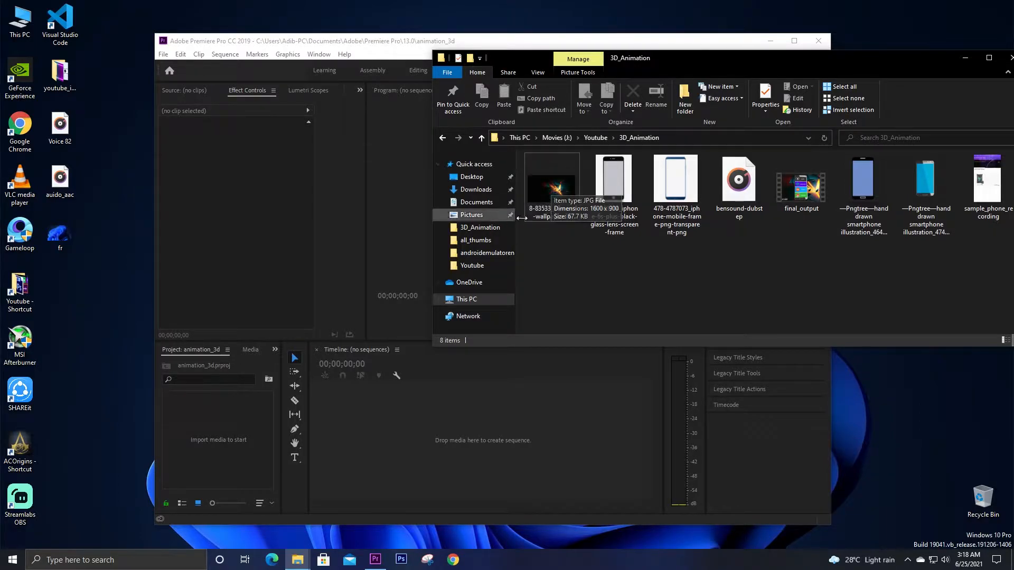
drag(557, 186, 217, 420)
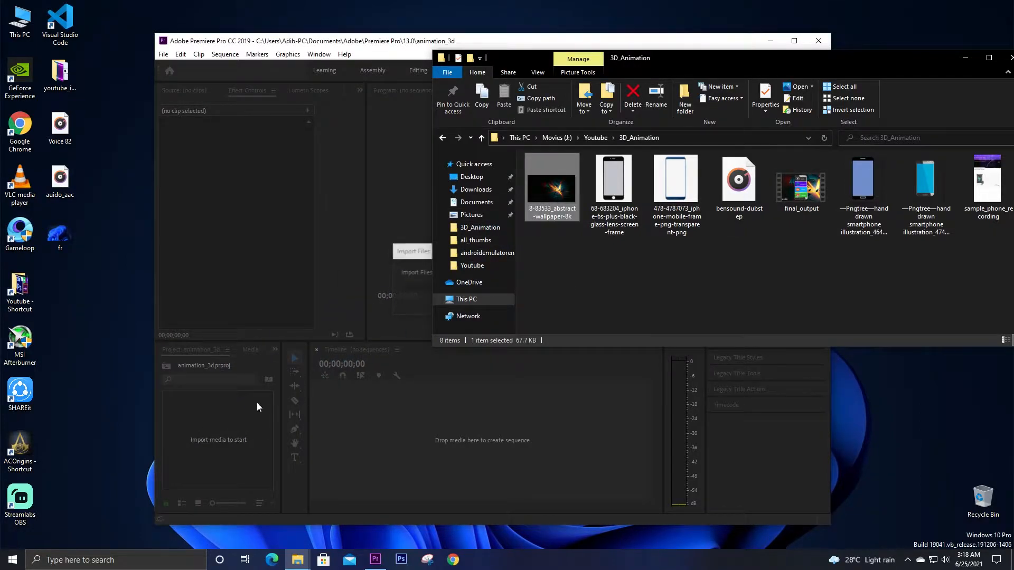
Import the light-blue Pngtree hand drawn smartphone illustration (474...) from the 3D_Animation folder into the project.
click(643, 258)
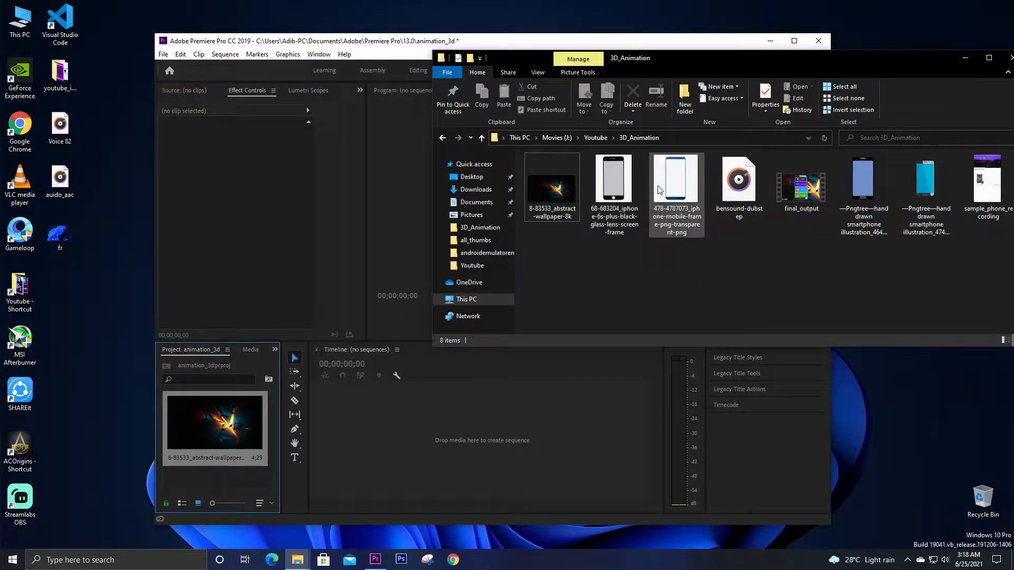
click(605, 185)
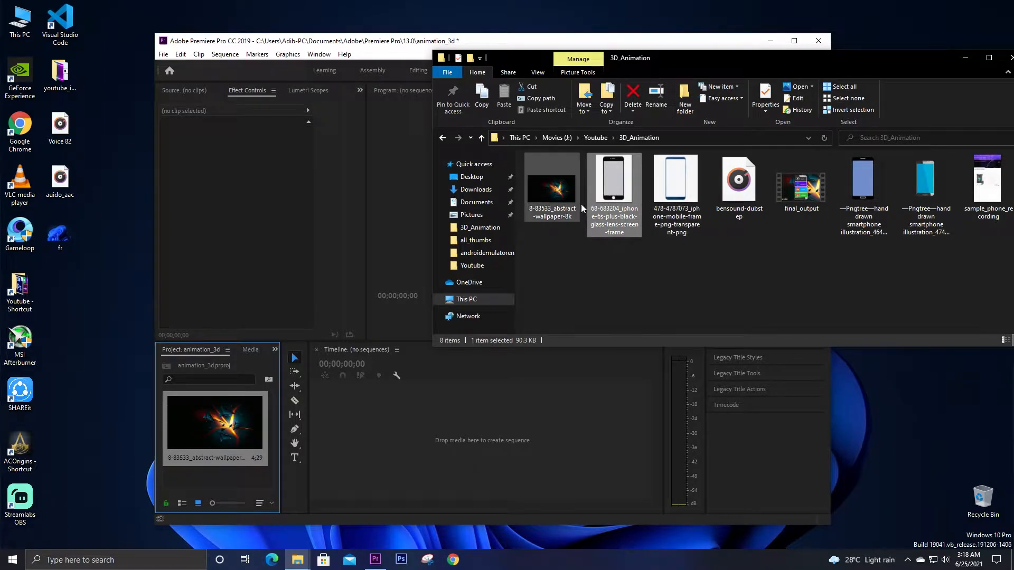
click(695, 250)
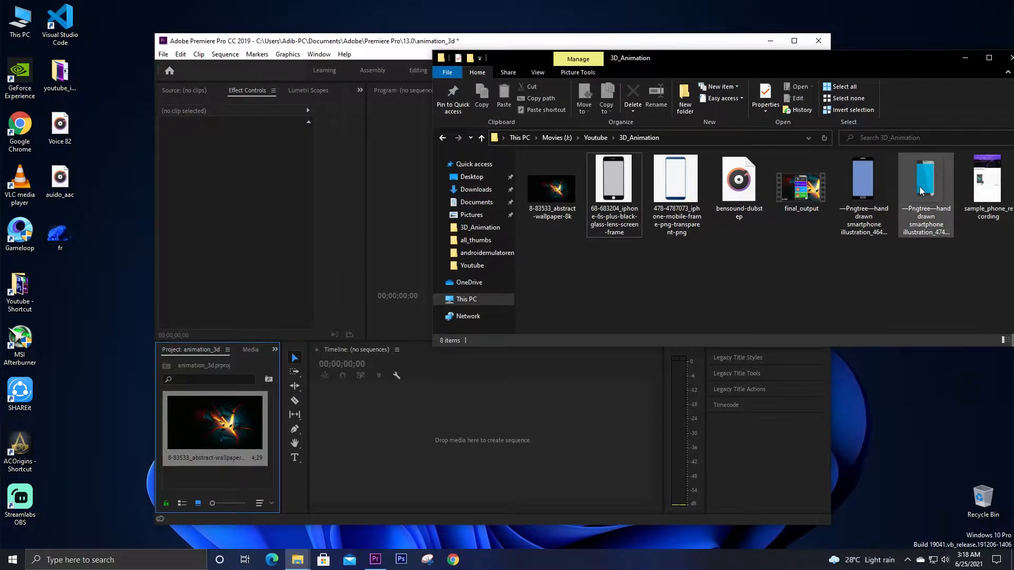
drag(928, 181, 188, 464)
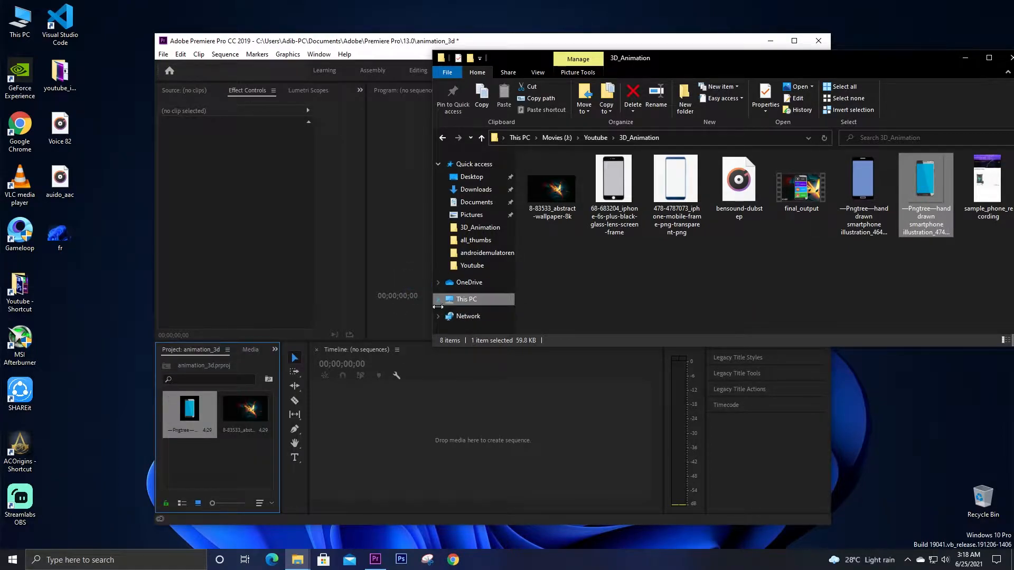
Import the bensound-dubstep audio file from the 3D_Animation folder into the project.
click(703, 283)
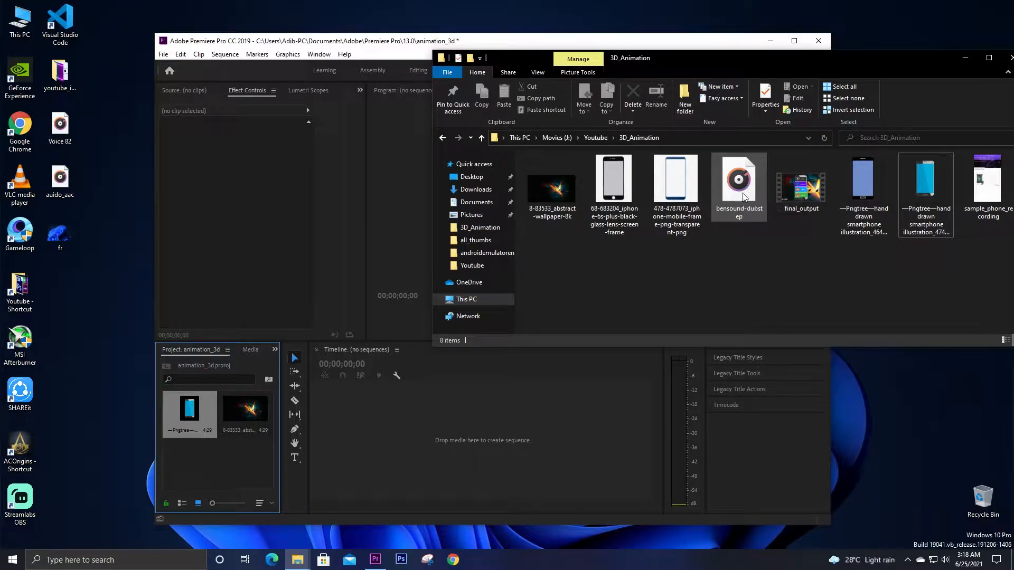
drag(745, 191, 208, 477)
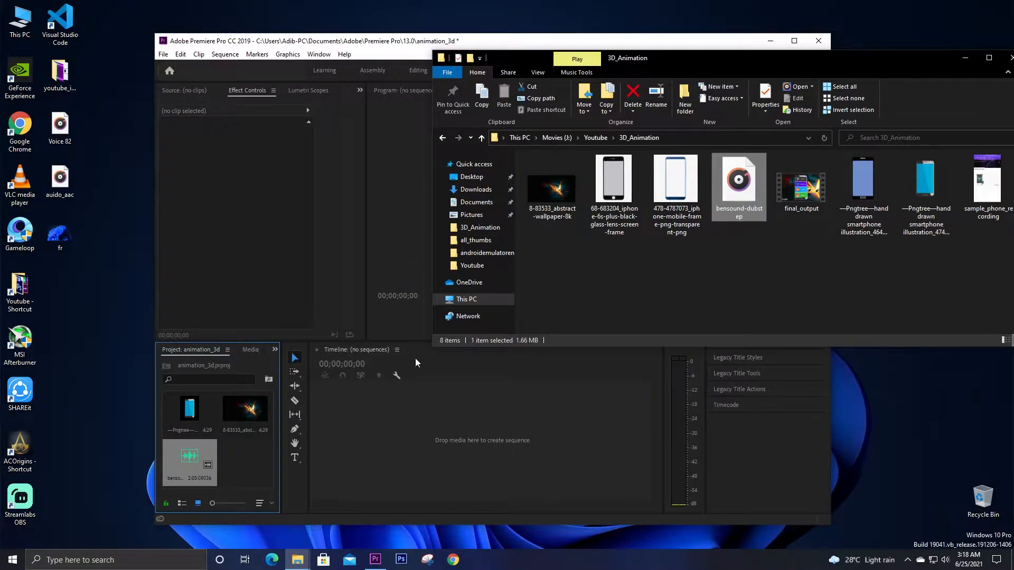
click(227, 473)
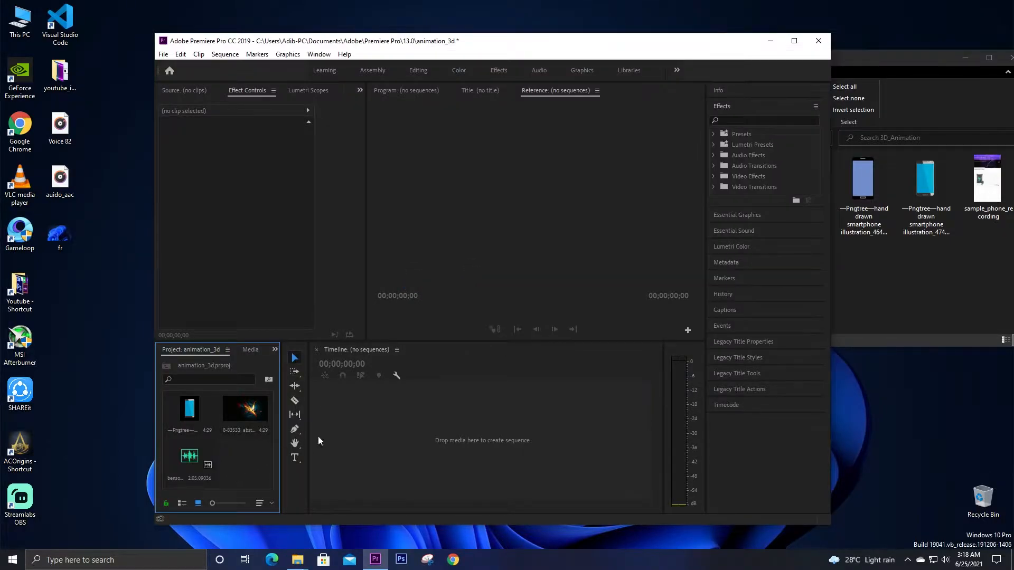
Arrange the project window and the 3D_Animation folder window so all source files and the project's media area are accessible.
drag(577, 51, 417, 46)
click(752, 65)
click(750, 59)
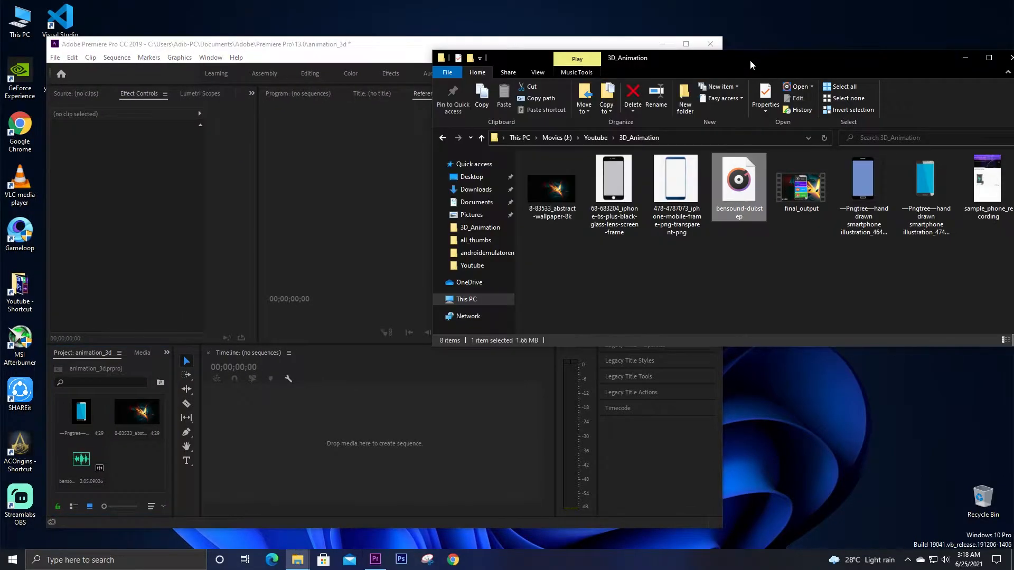
click(795, 266)
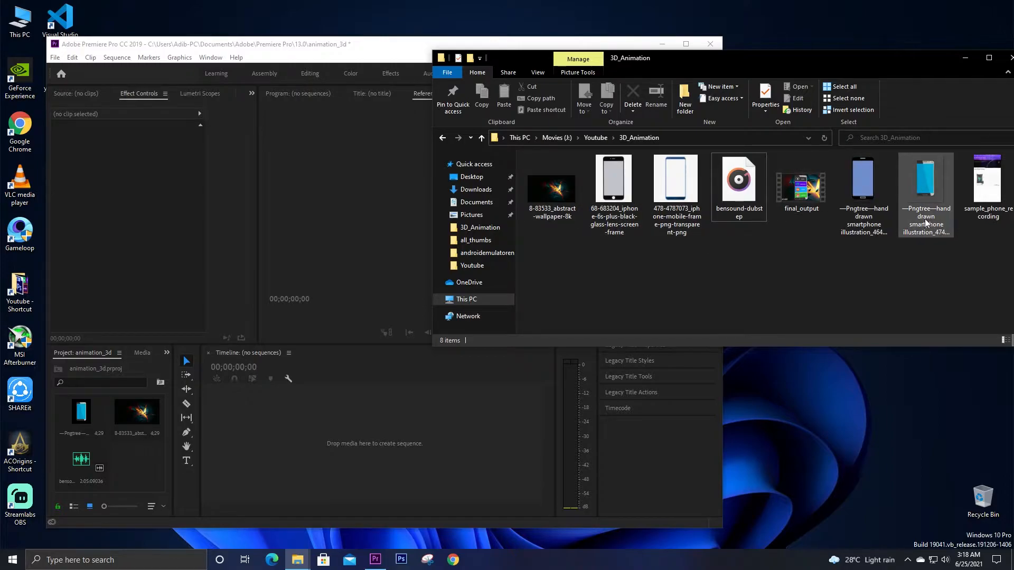
drag(794, 58, 708, 51)
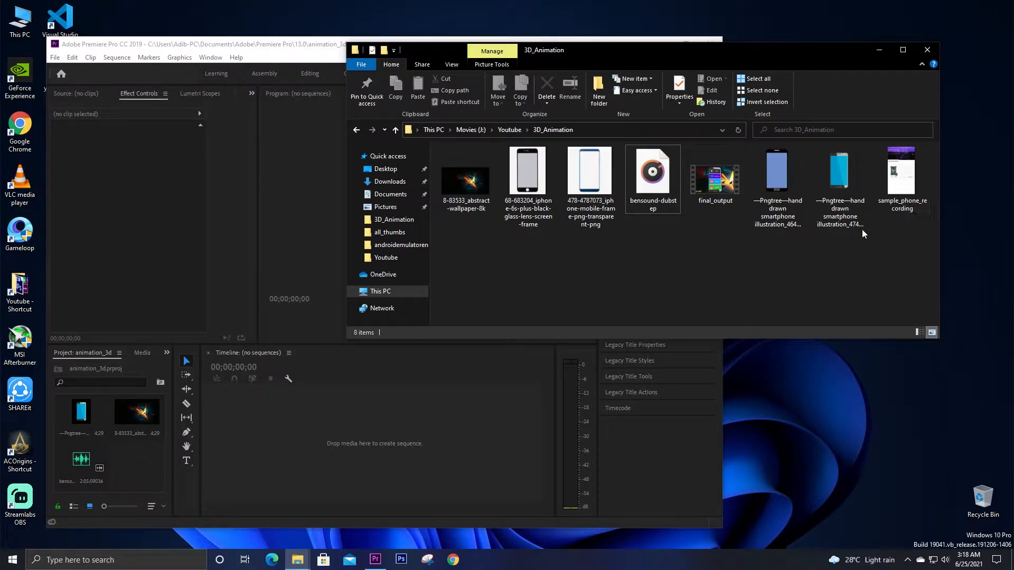
Examine the sample_phone_recording file's detailed properties for its length, frame size and frame rate.
right_click(896, 176)
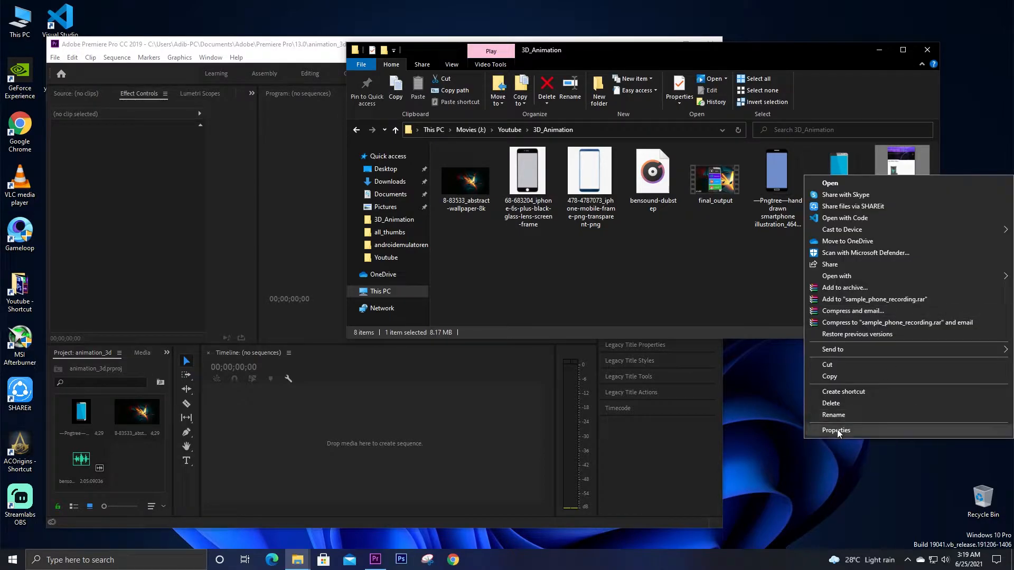
click(878, 430)
drag(844, 185, 430, 165)
click(472, 181)
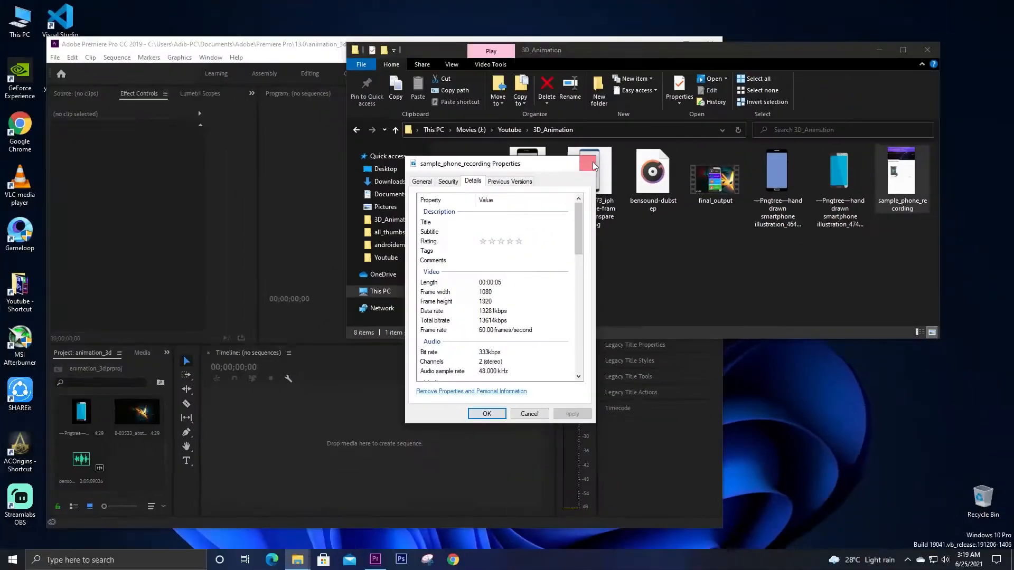
click(593, 165)
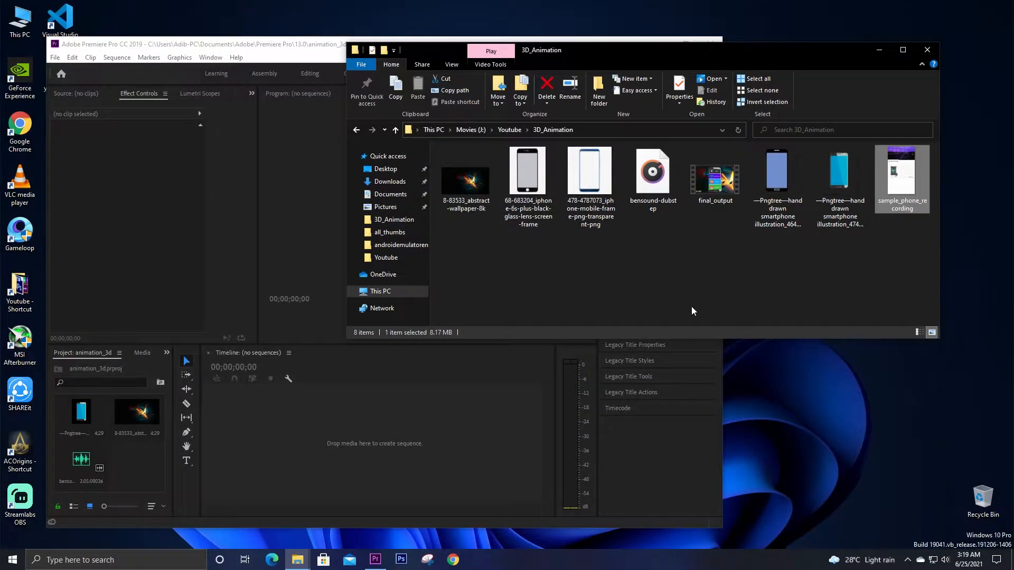
Import the sample_phone_recording video into the project and minimize the 3D_Animation folder window.
drag(875, 196, 118, 464)
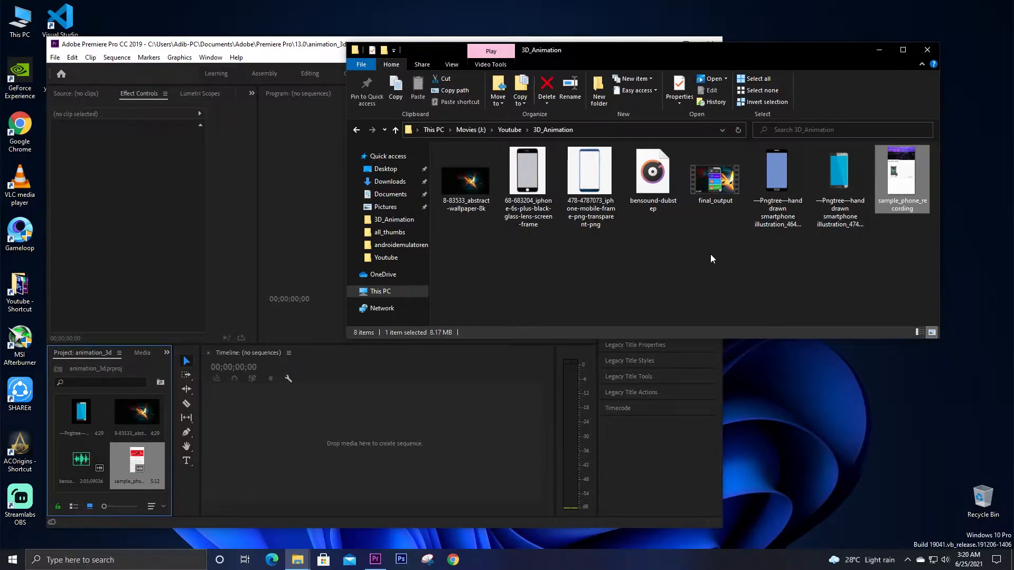
click(882, 51)
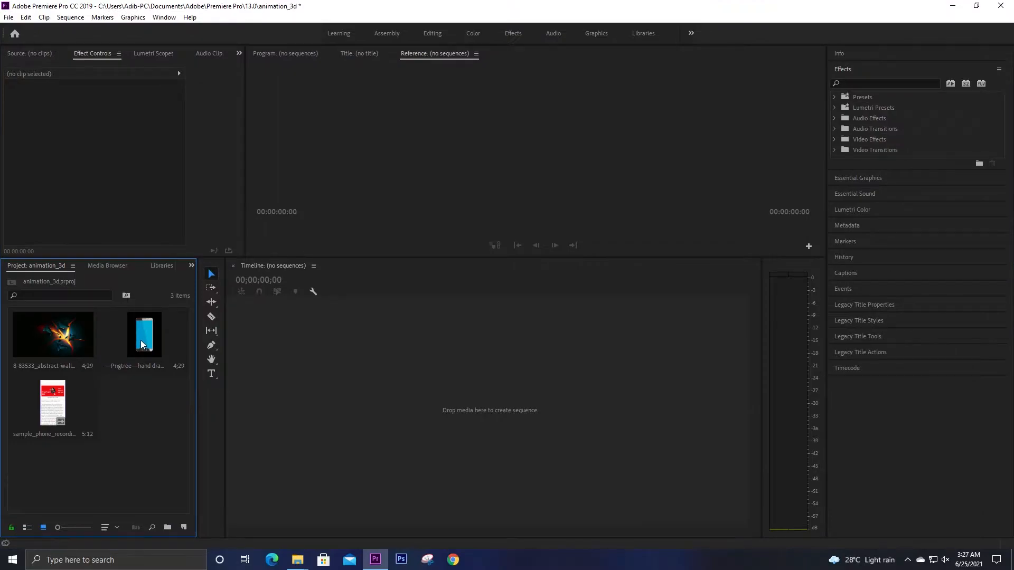
Create a sequence from the Pngtree smartphone illustration and show its whole frame in an enlarged preview.
drag(140, 334, 253, 317)
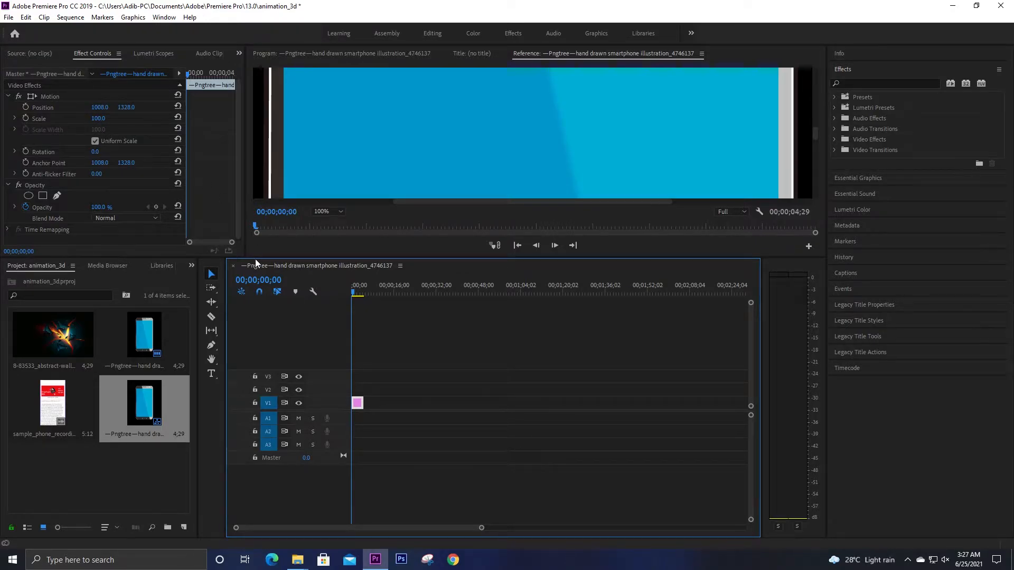
drag(255, 258, 256, 324)
click(332, 278)
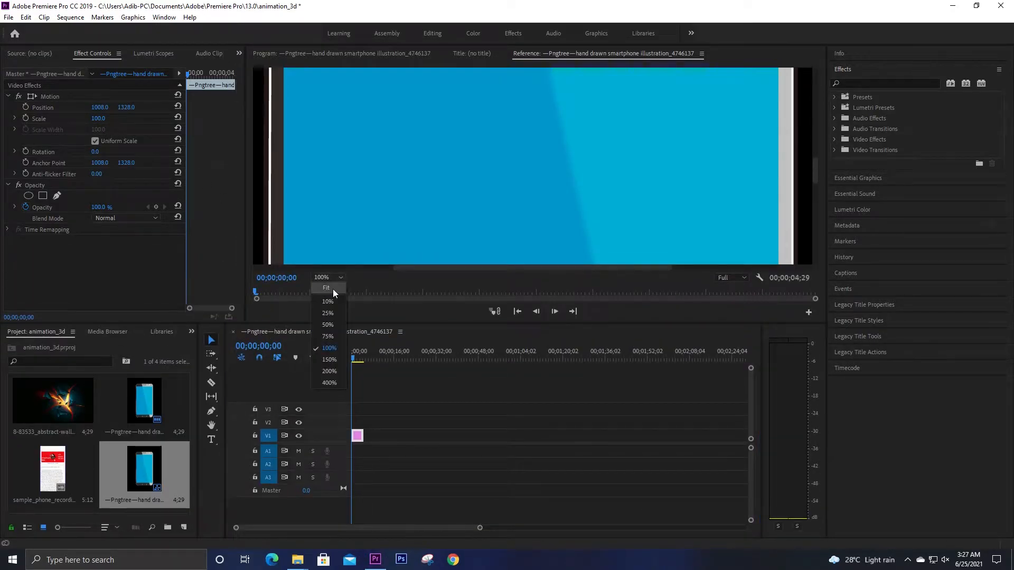
click(326, 289)
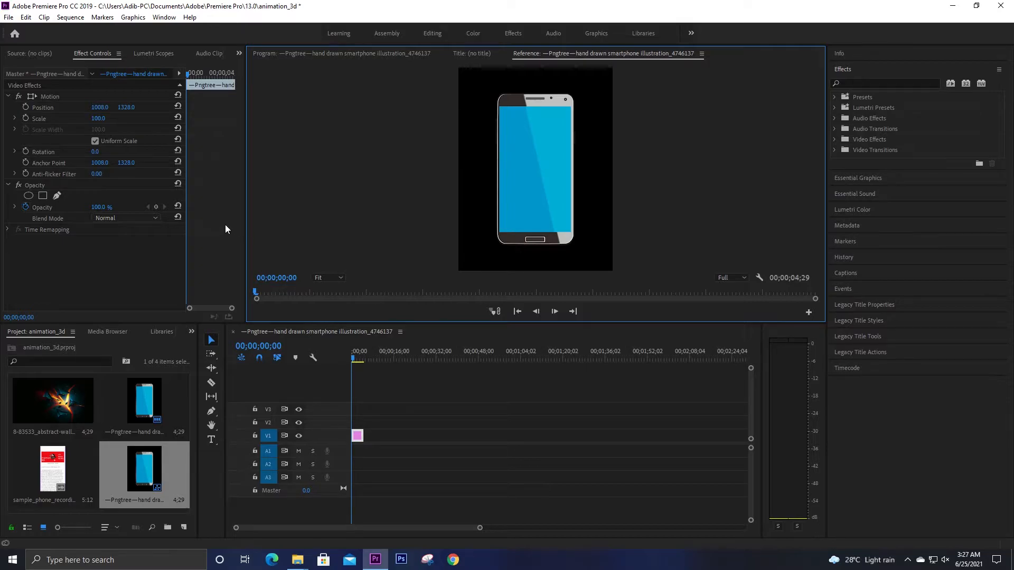
Set the smartphone illustration clip's scale to 131 and enlarge the preview area.
drag(103, 120, 113, 122)
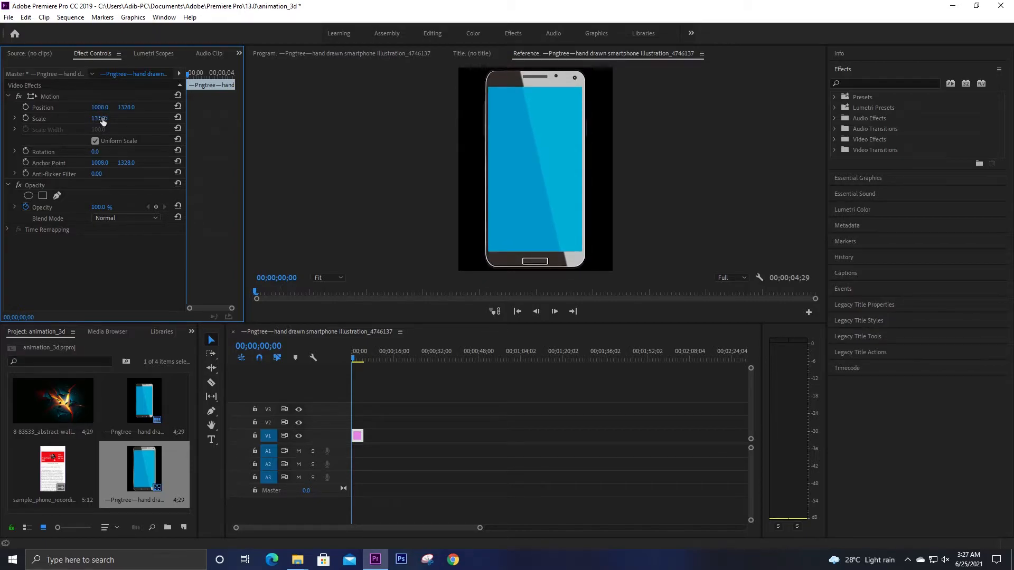
drag(341, 328, 325, 365)
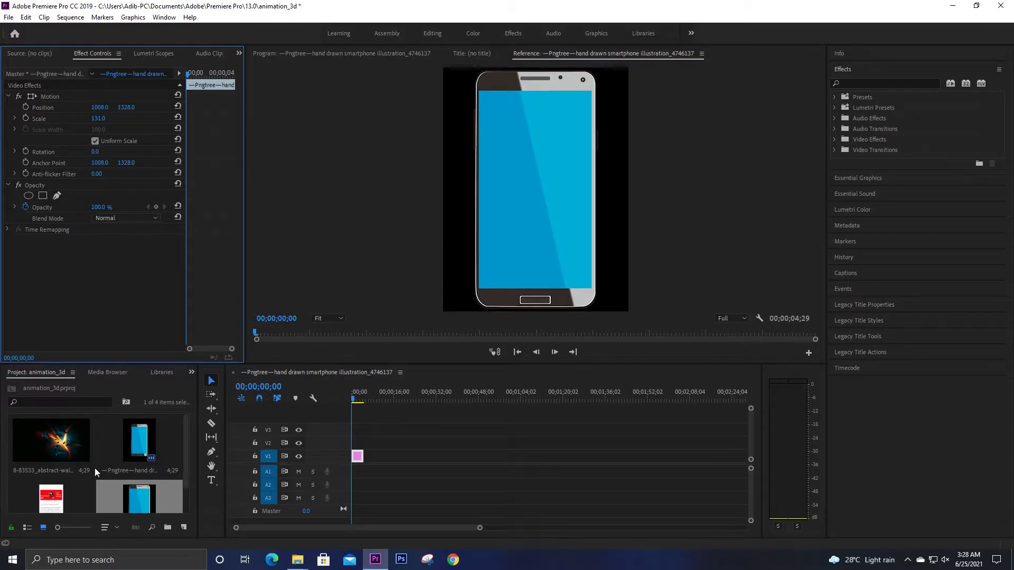
Place sample_phone_recording on V2 above the smartphone illustration and delete its audio, locking V1 and V2 only during the deletion.
scroll(96, 472, down, 1)
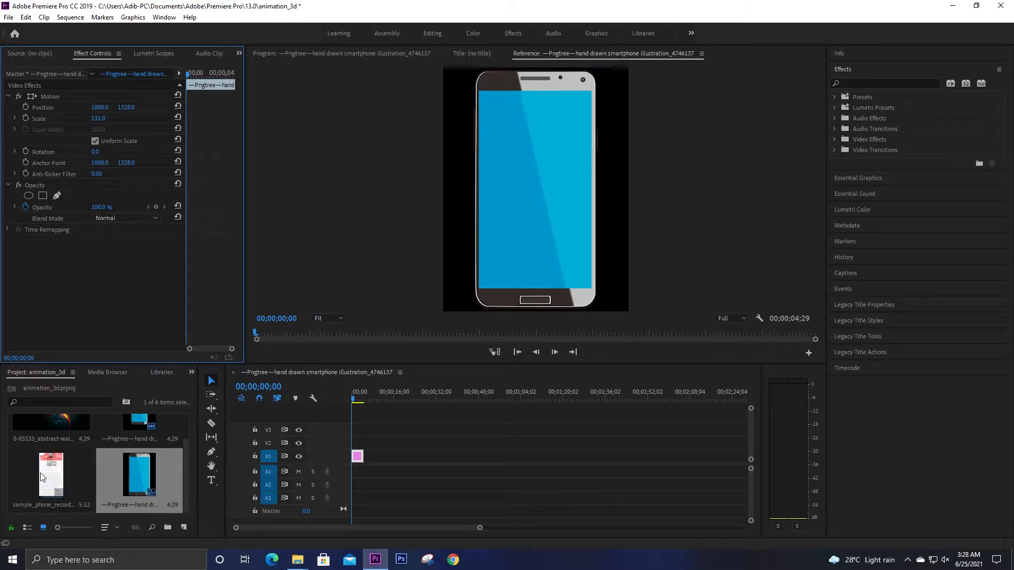
drag(42, 478, 347, 448)
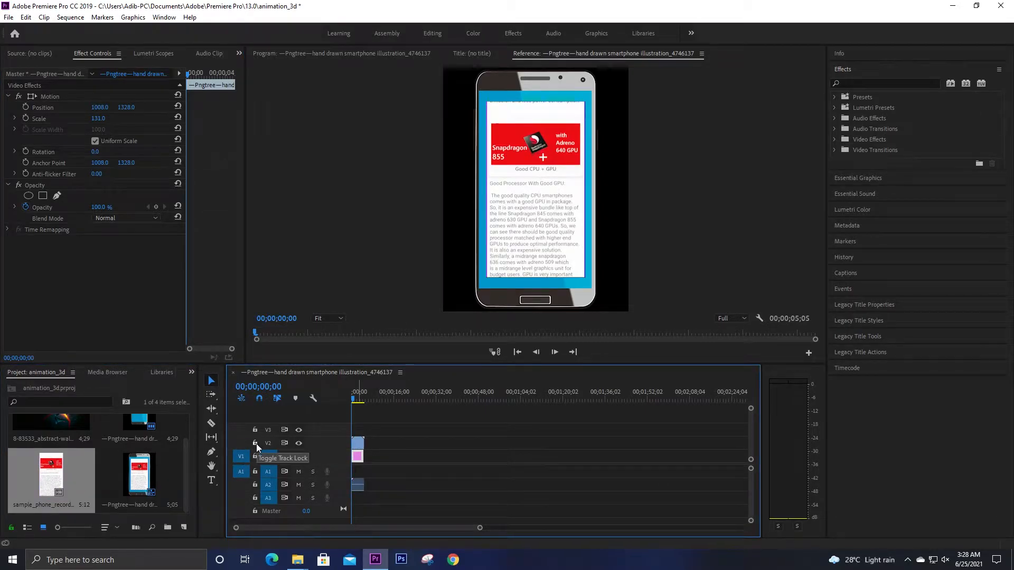
click(255, 443)
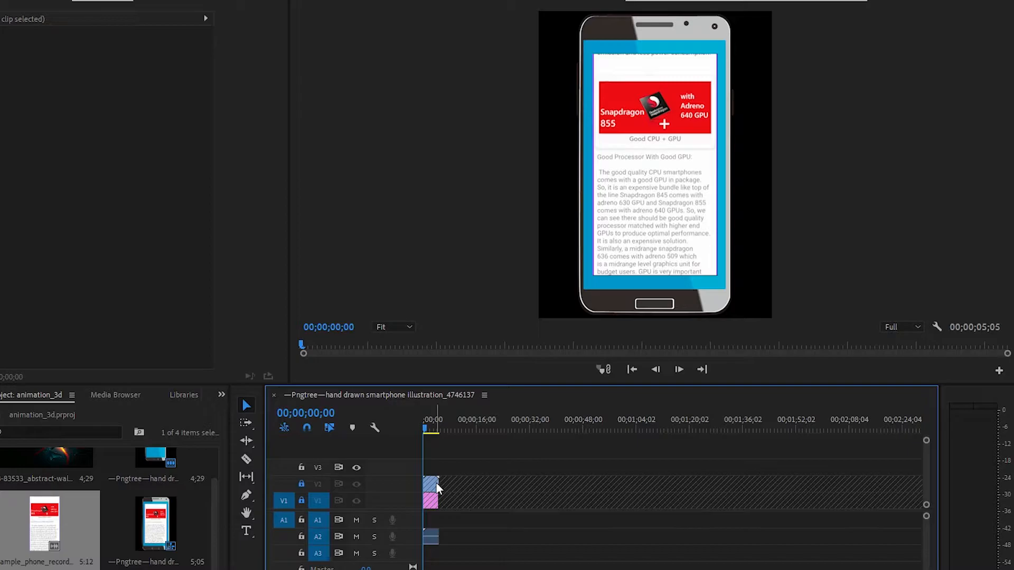
click(434, 540)
key(Delete)
click(302, 501)
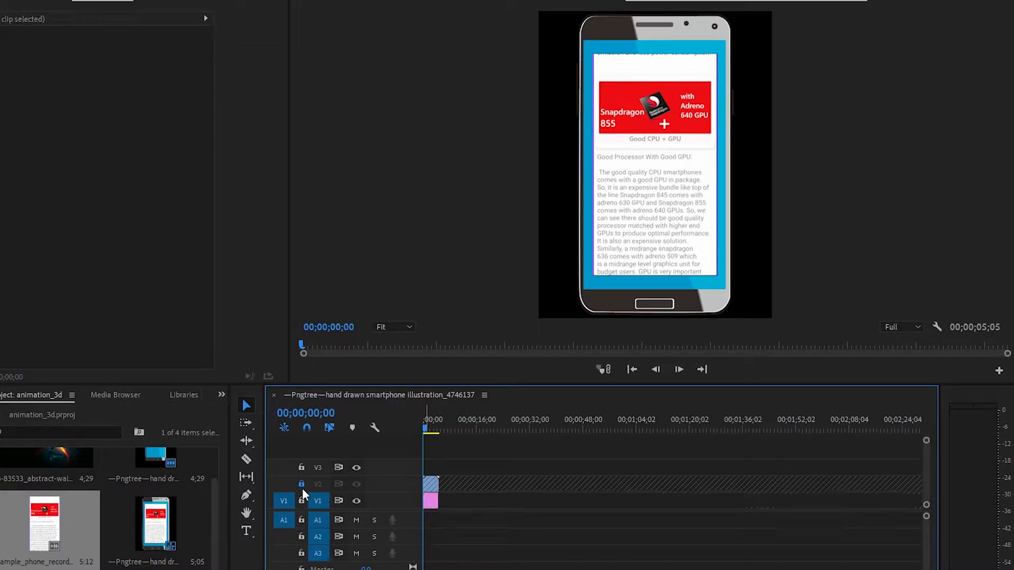
click(301, 485)
Extend the smartphone illustration clip on V1 to the end of the recording clip and preview the sequence.
drag(623, 569, 505, 569)
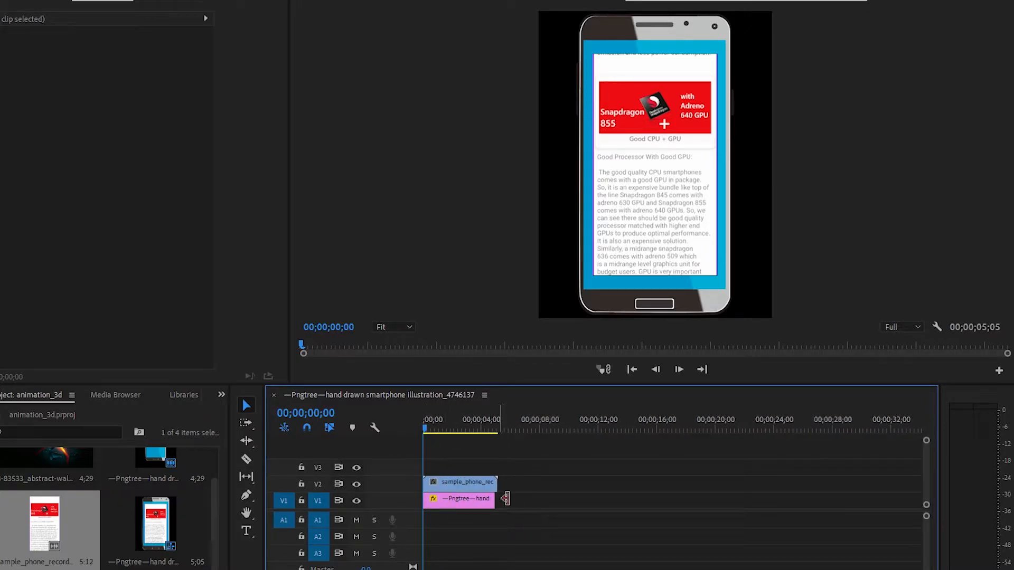
drag(510, 508, 513, 509)
mouse_move(426, 422)
mouse_down()
mouse_move(493, 426)
mouse_move(426, 435)
mouse_up()
key(space)
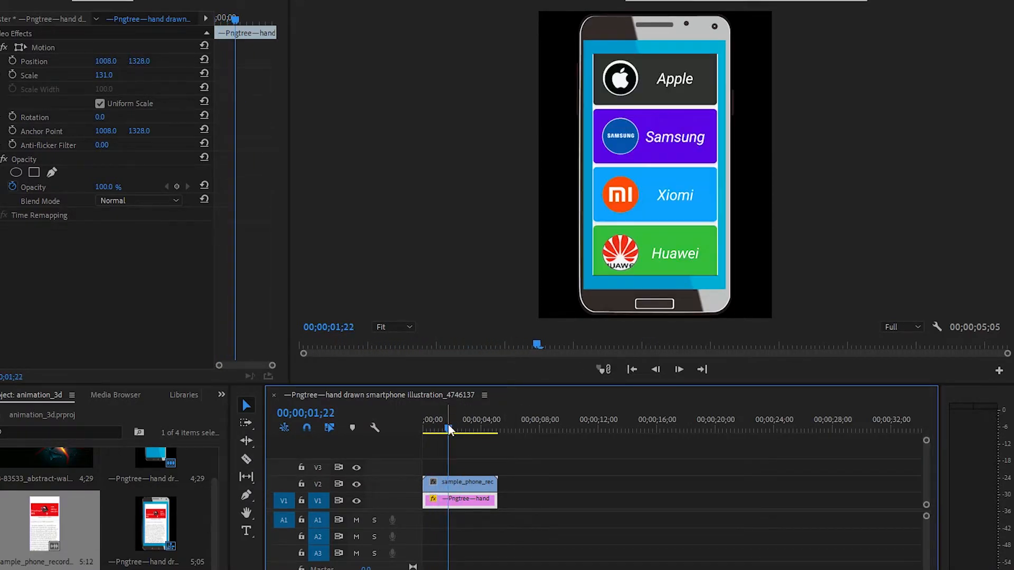
Scale the sample_phone_recording clip to 113 at horizontal position 1007 to fit the phone's screen, and preview the playback.
drag(448, 424, 375, 455)
click(458, 485)
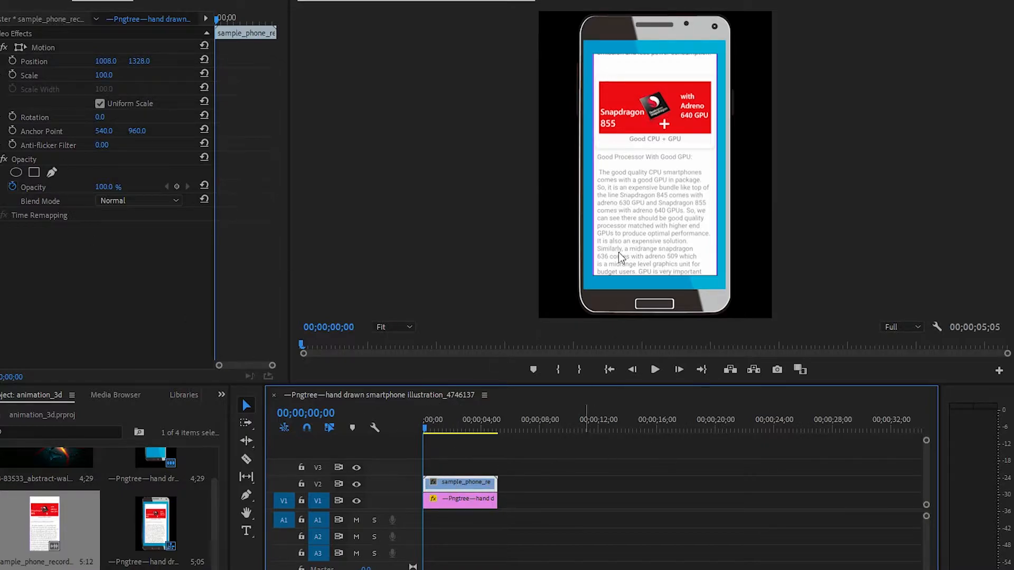
click(534, 452)
click(451, 482)
mouse_move(104, 75)
mouse_down()
mouse_move(124, 74)
mouse_move(115, 75)
mouse_up()
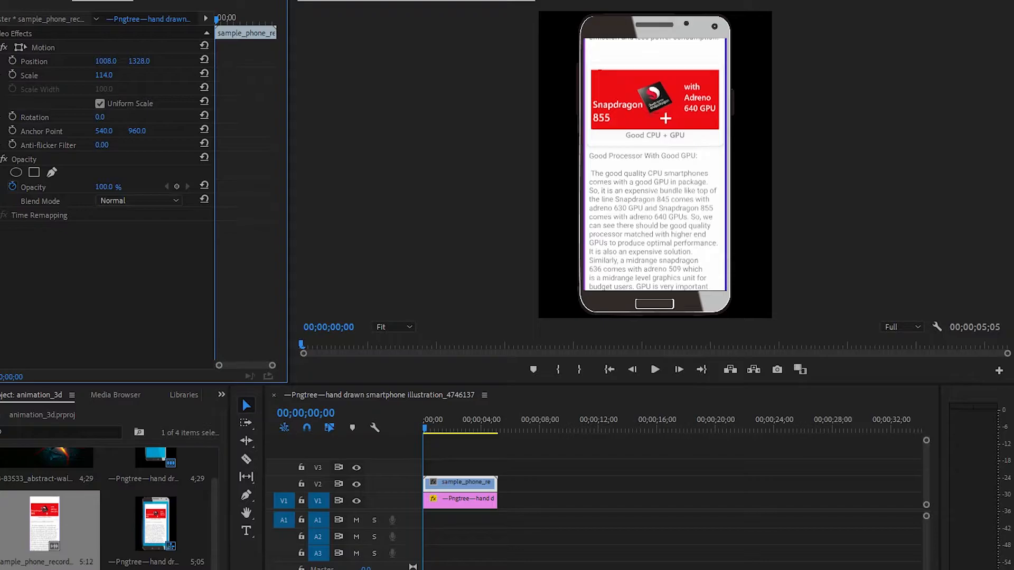
drag(424, 428, 401, 426)
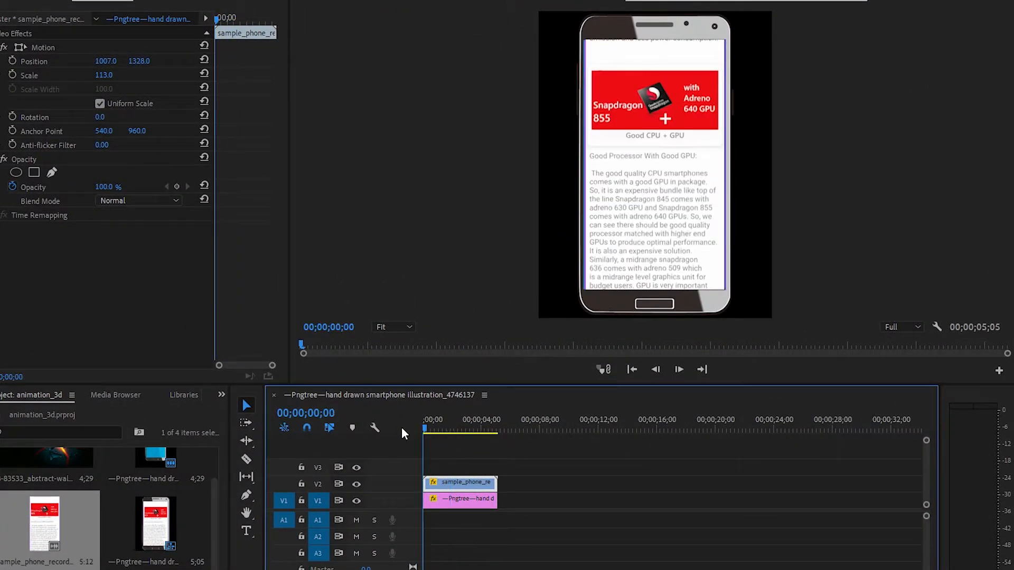
key(space)
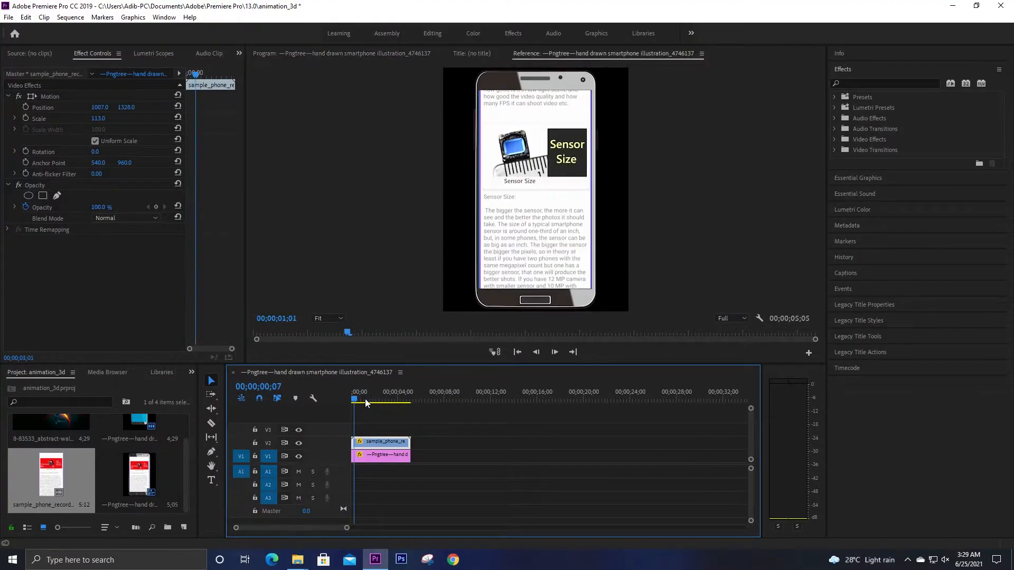
drag(366, 400, 340, 396)
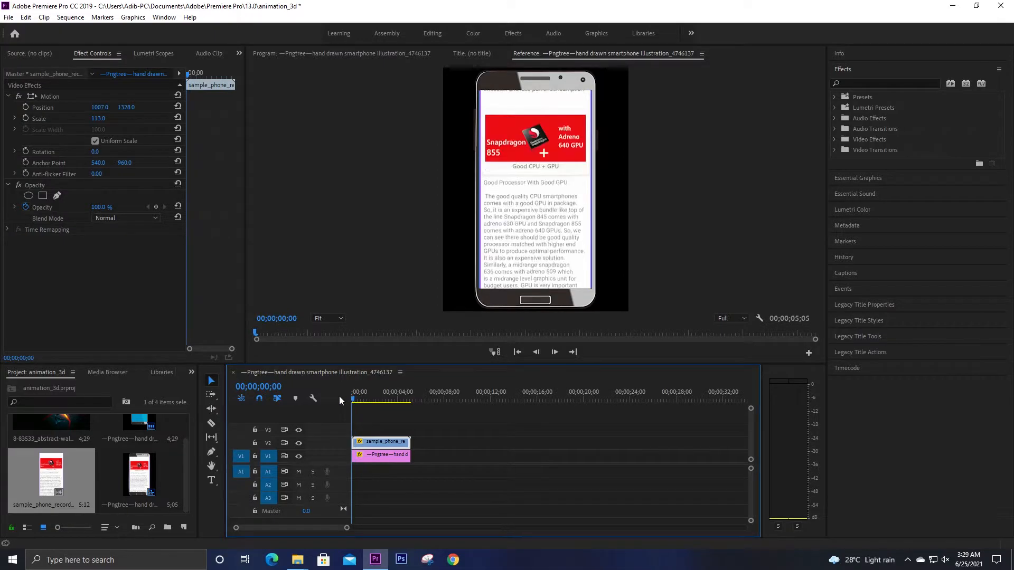
Nest the recording and smartphone illustration clips together into a sequence named nested_video.
click(446, 460)
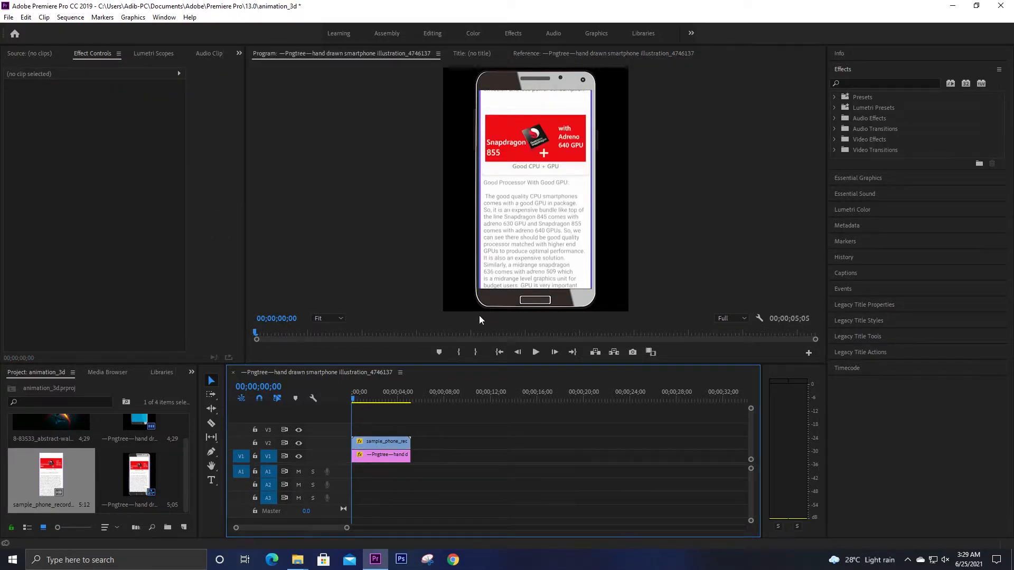
click(396, 442)
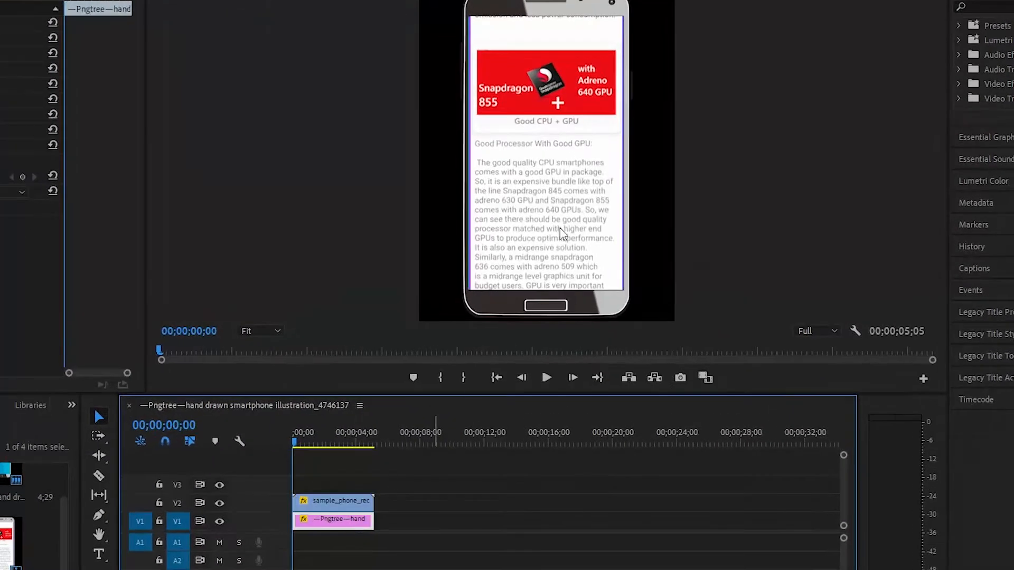
drag(422, 485, 365, 471)
drag(341, 505, 311, 489)
right_click(315, 509)
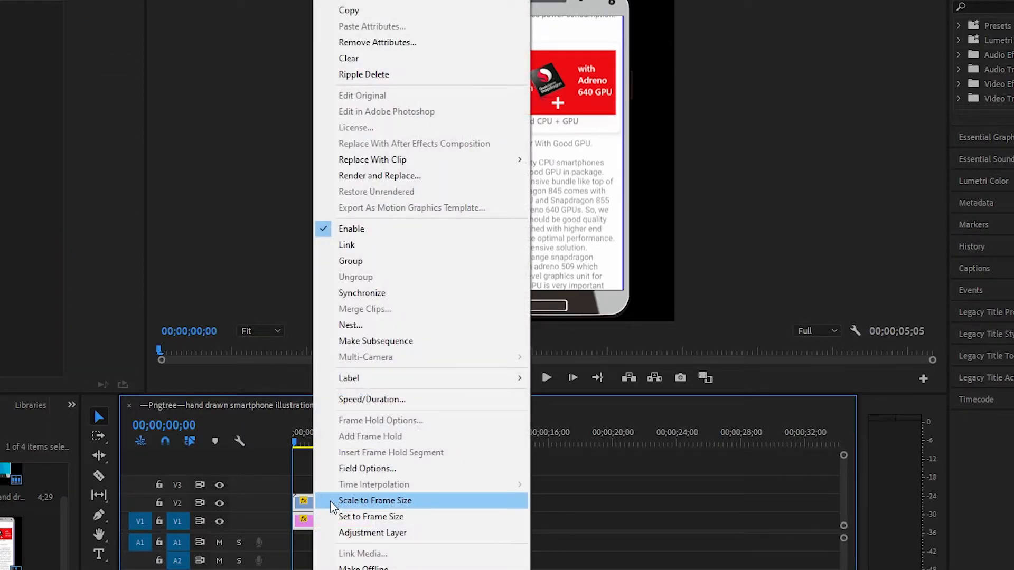
click(363, 325)
text(nested_vid)
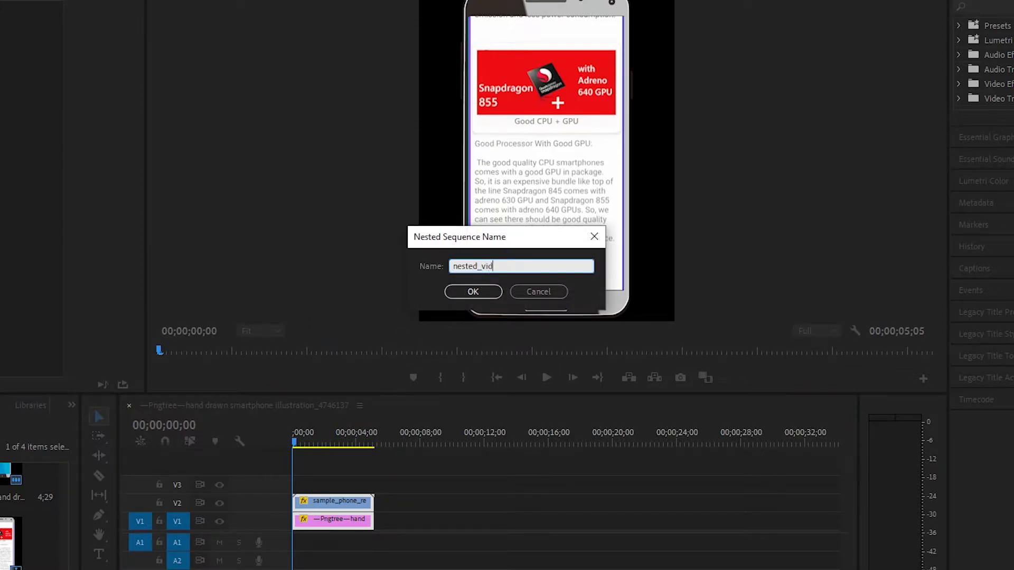
click(486, 291)
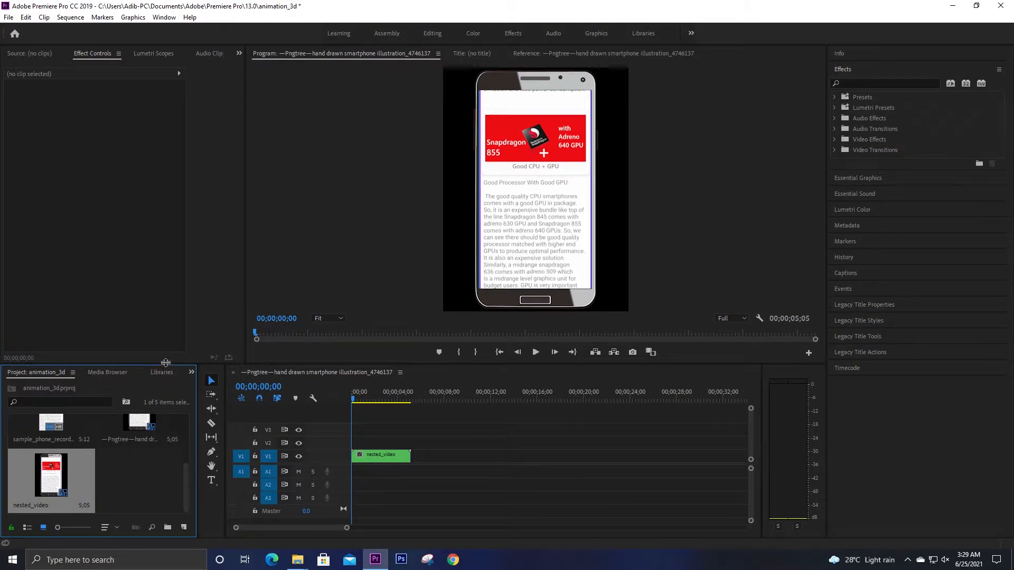
Enlarge the project area and delete the nested_video clip from the smartphone illustration sequence.
drag(159, 362, 161, 305)
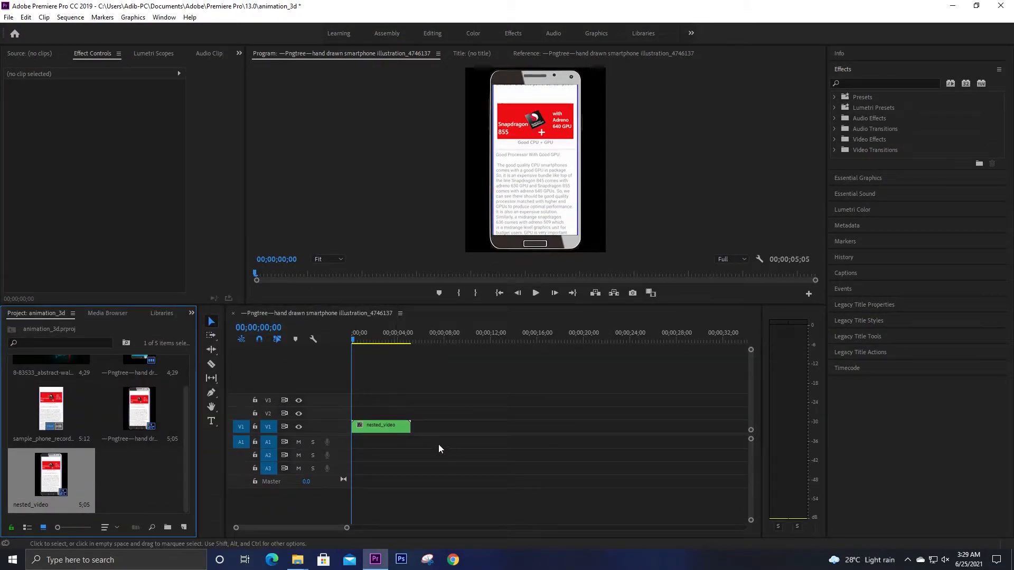
click(398, 426)
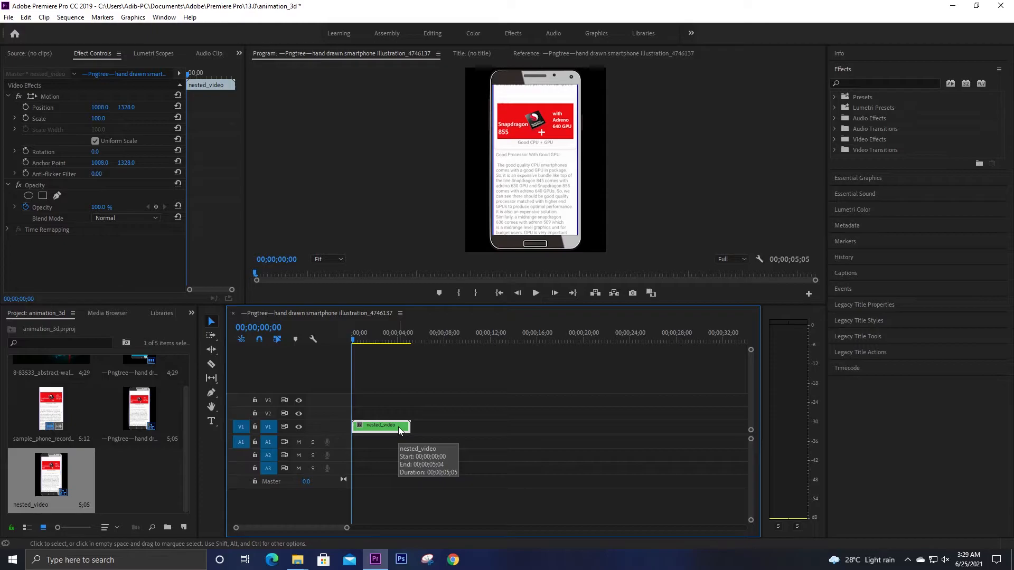
key(Delete)
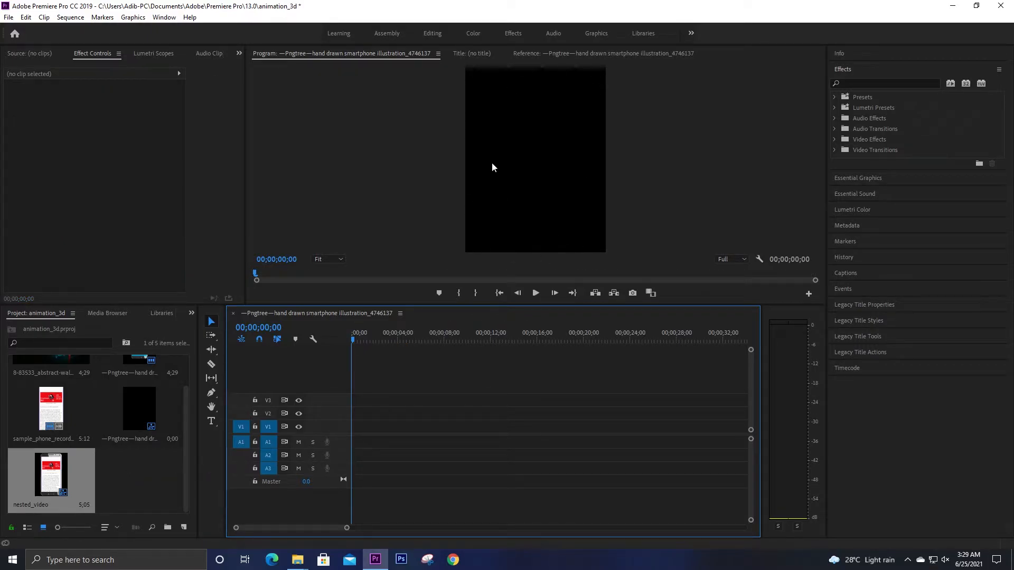
Start a new sequence with the Custom editing mode and a timebase of 60.00 frames/second.
right_click(137, 467)
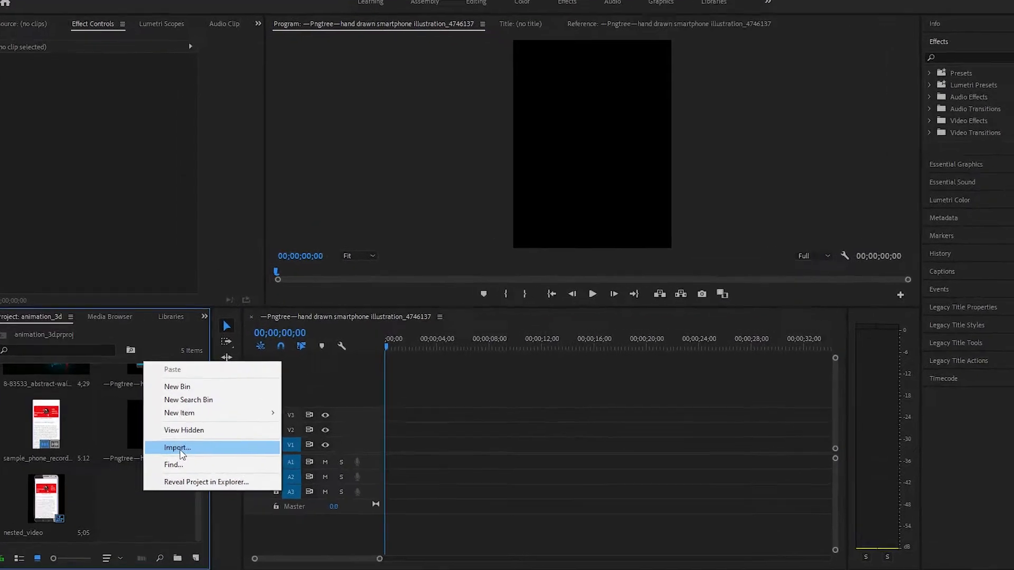
right_click(125, 527)
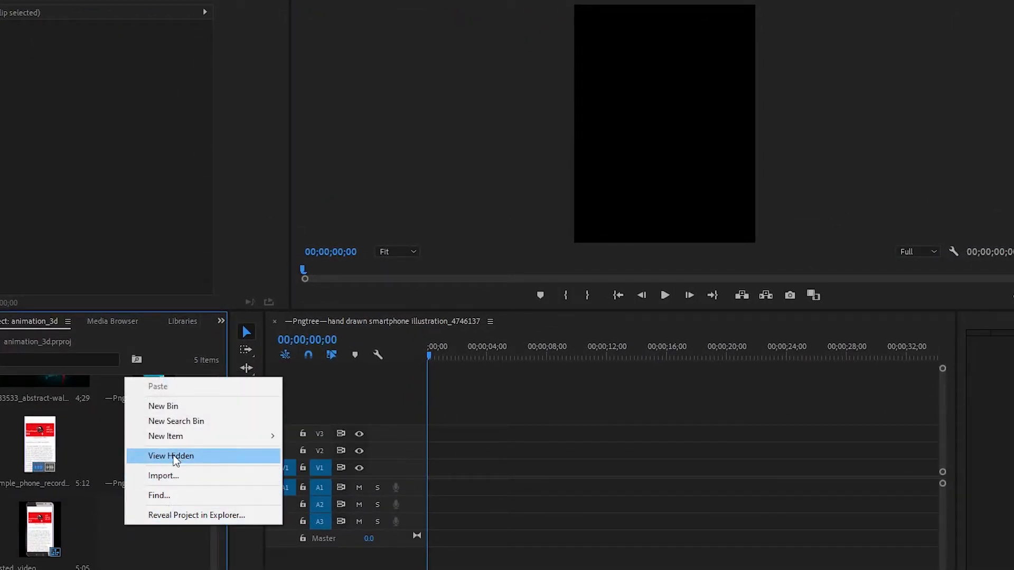
mouse_move(275, 436)
click(369, 436)
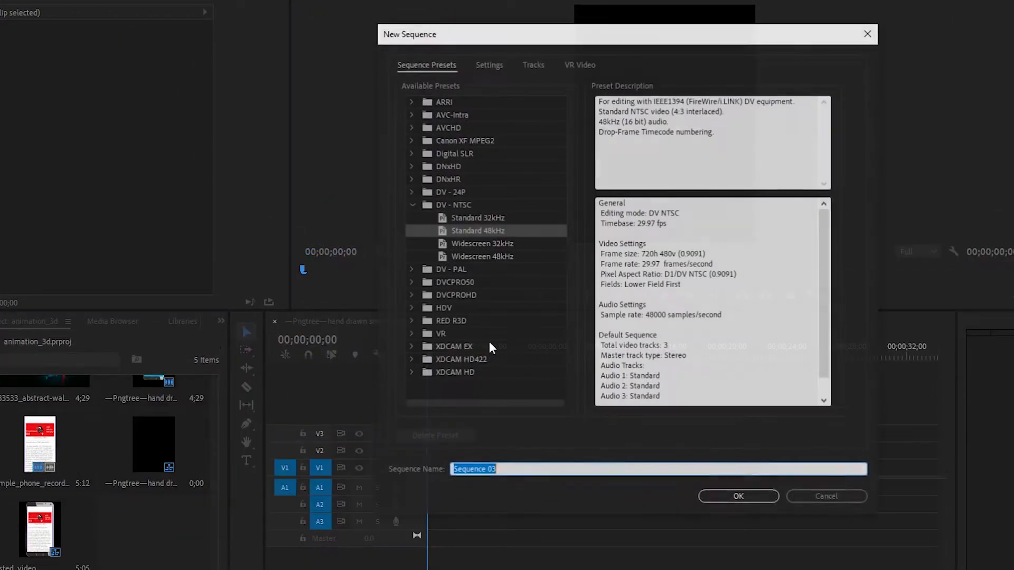
click(480, 63)
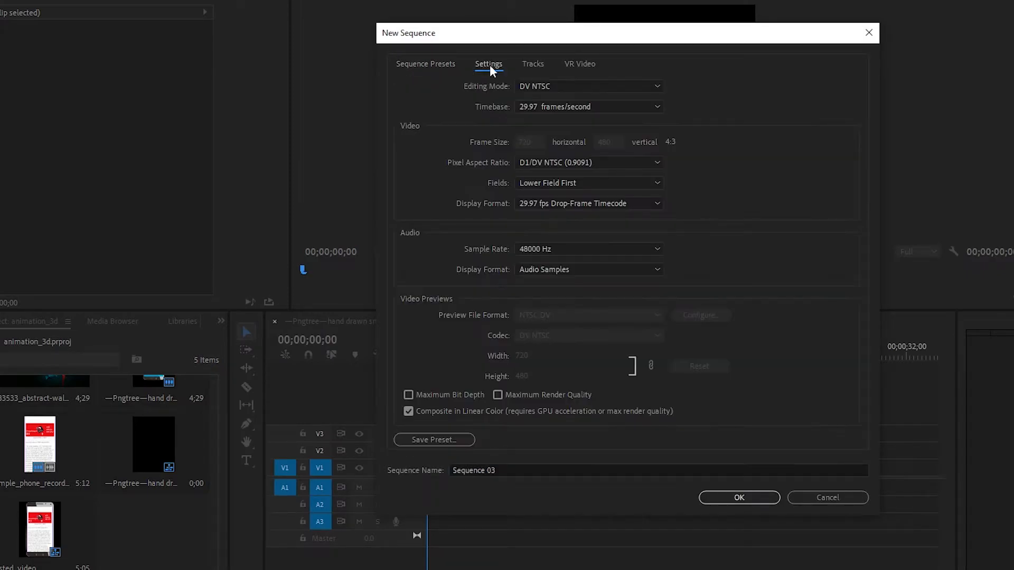
click(546, 85)
scroll(589, 100, up, 3)
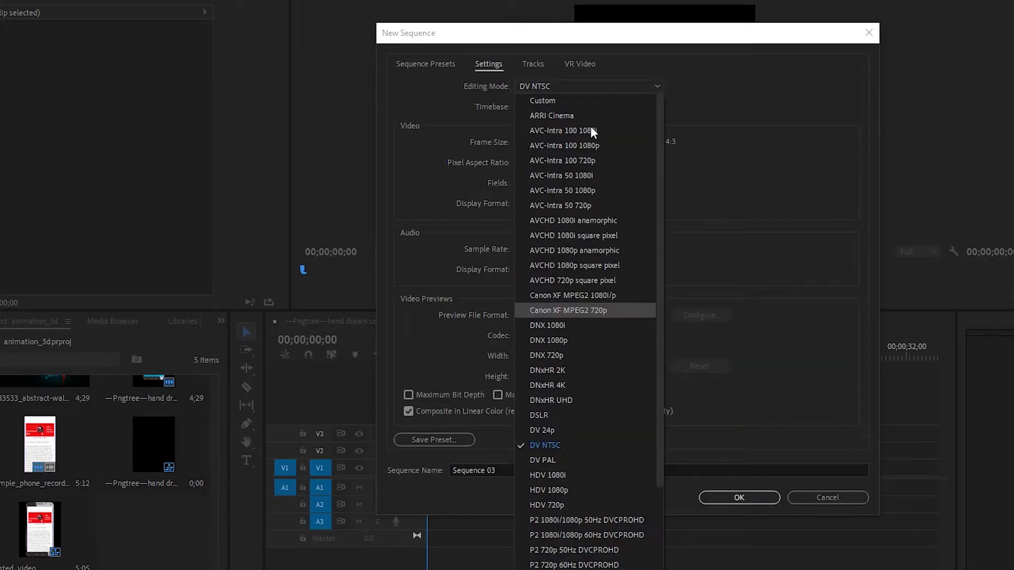
click(563, 99)
click(560, 106)
click(539, 285)
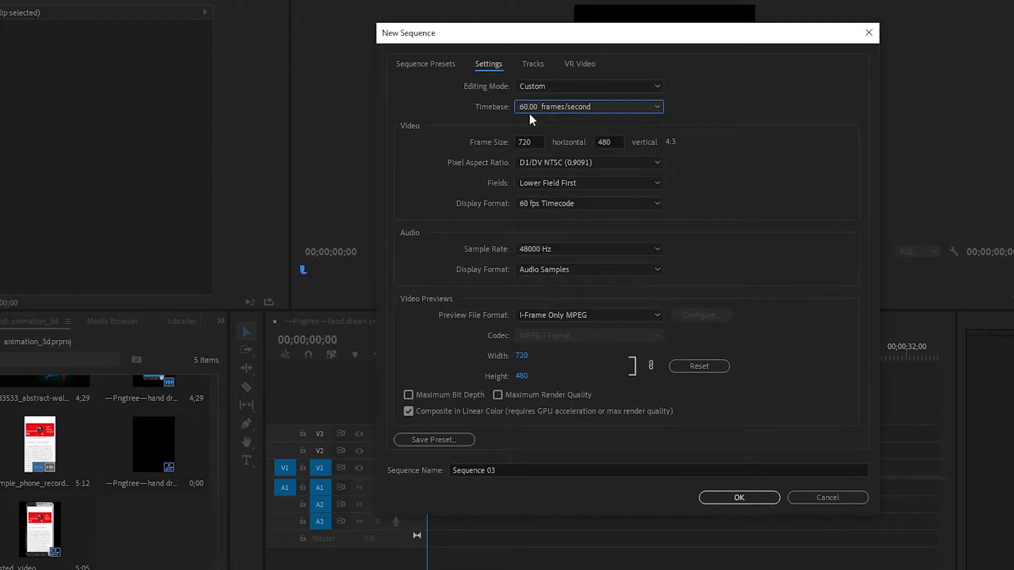
click(562, 108)
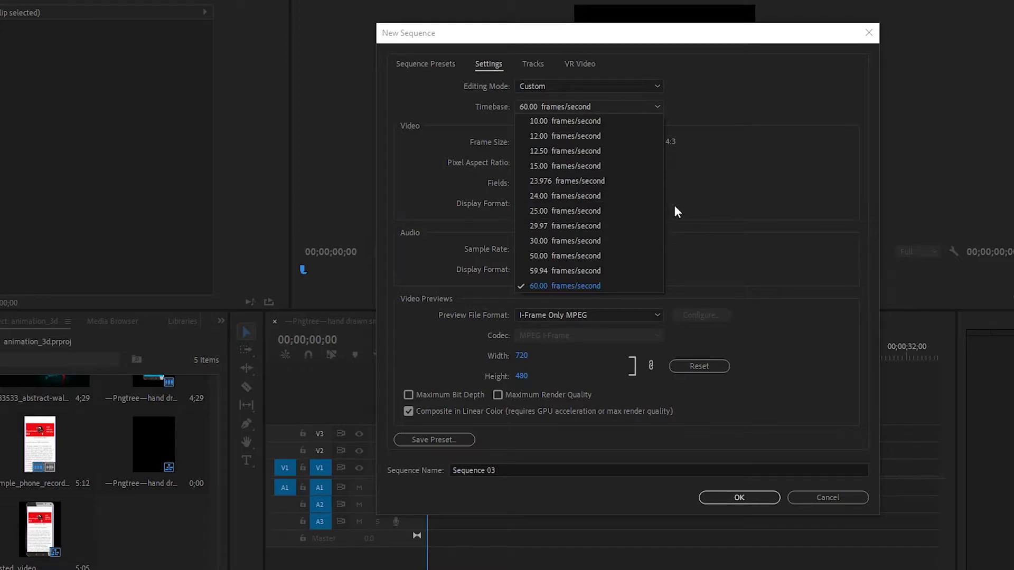
click(708, 195)
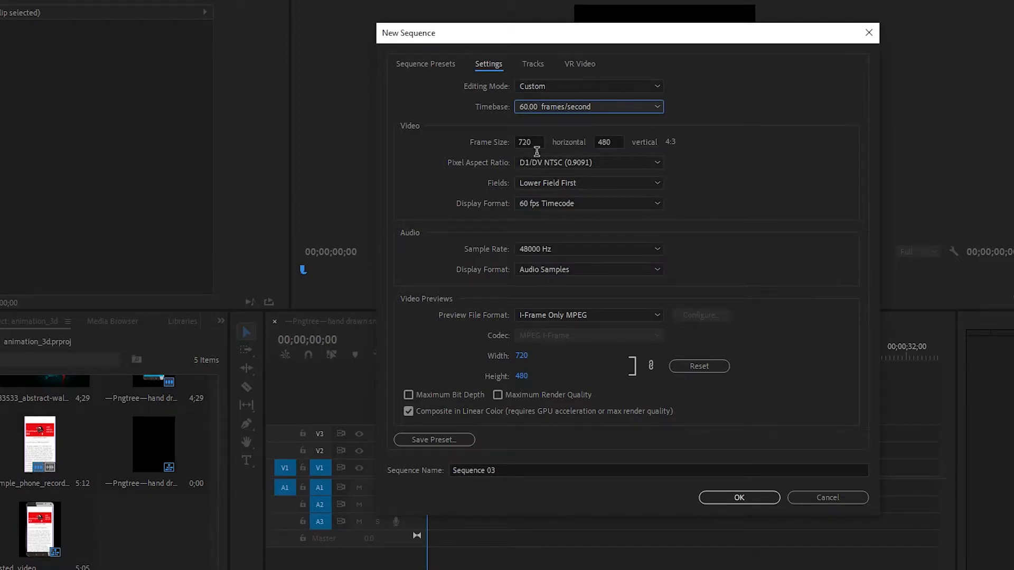
Set the new sequence's frame size to 1920 horizontal by 1080 vertical.
key(Tab)
text(1920)
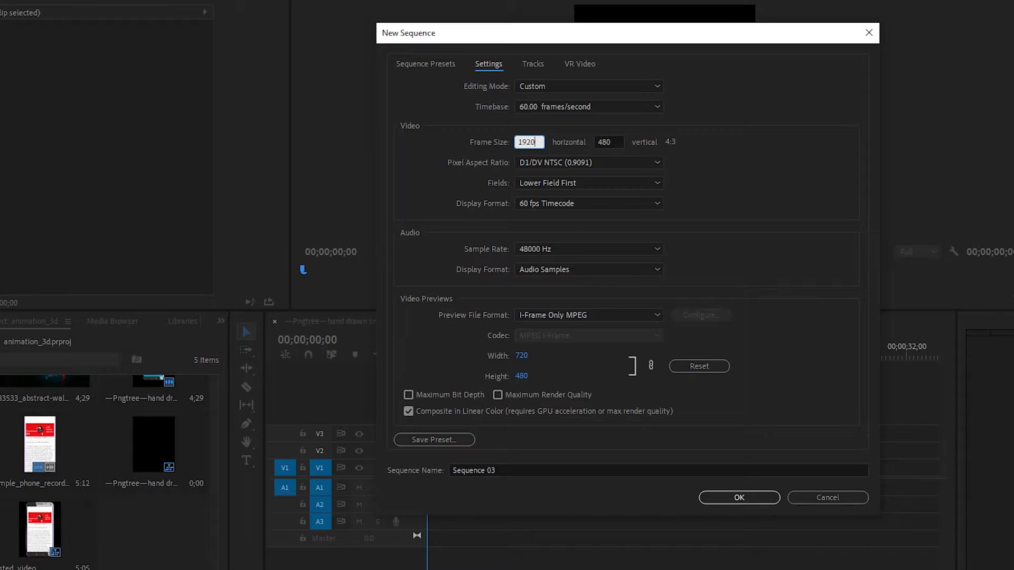
key(Tab)
text(10)
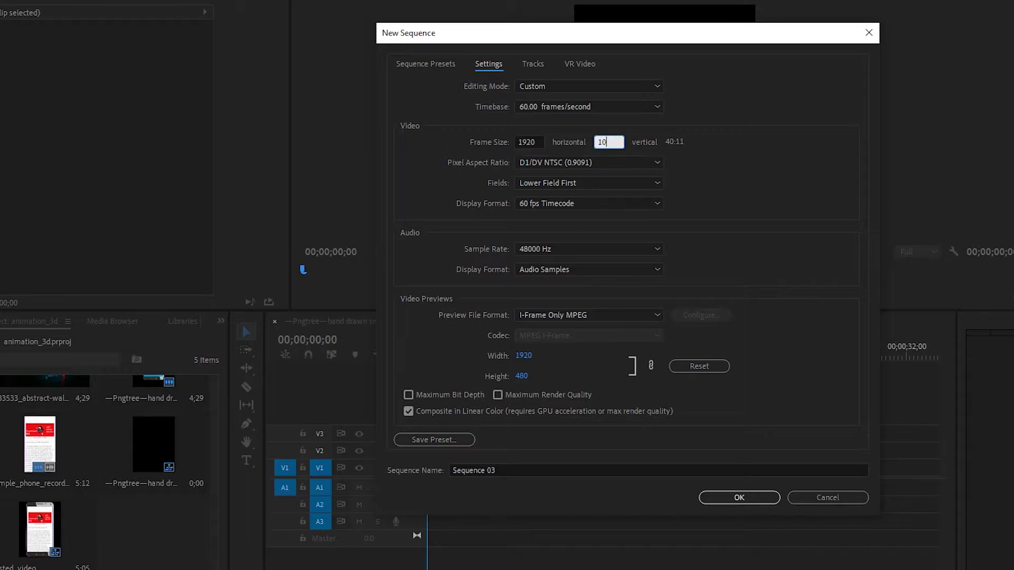
click(742, 182)
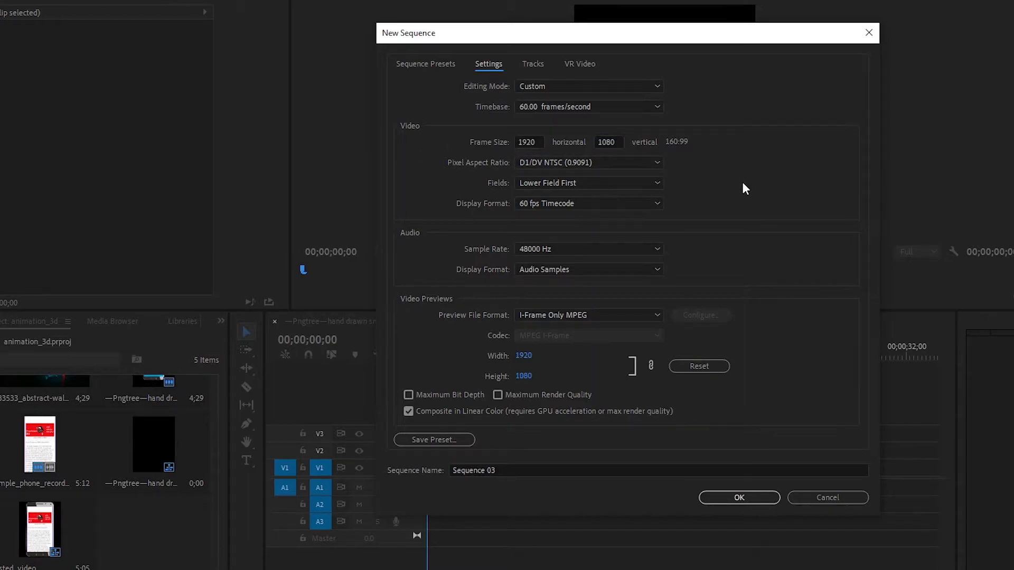
Set the pixel aspect ratio to Square Pixels (1.0) and fields to No Fields (Progressive Scan), and create the sequence.
click(569, 163)
click(565, 176)
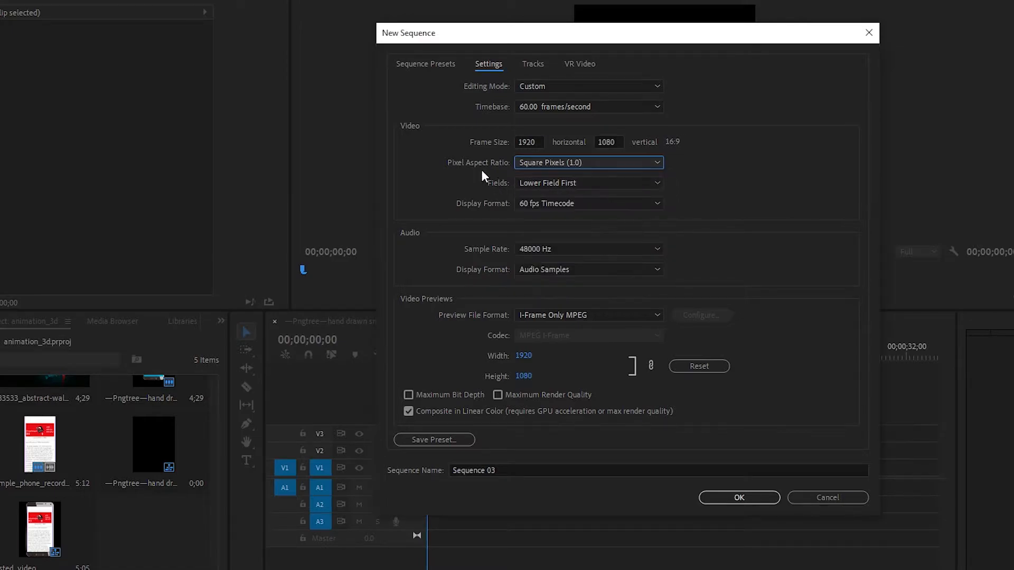
click(544, 183)
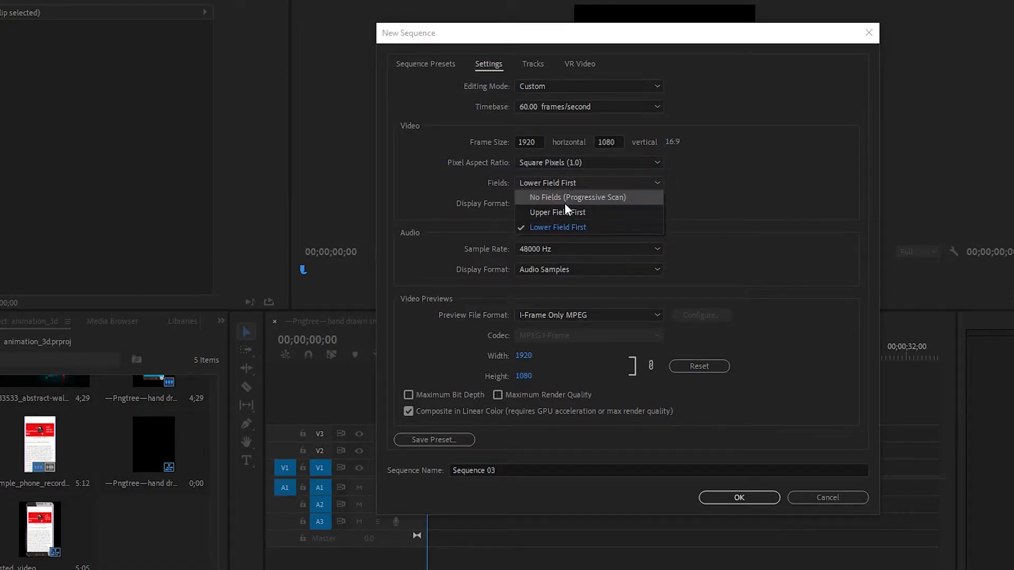
click(603, 198)
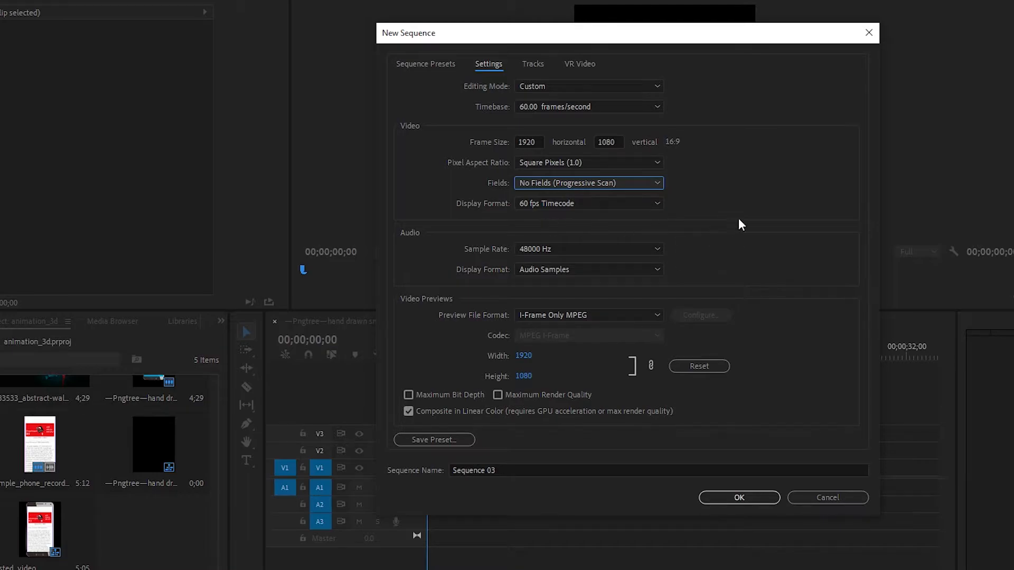
click(439, 440)
click(696, 379)
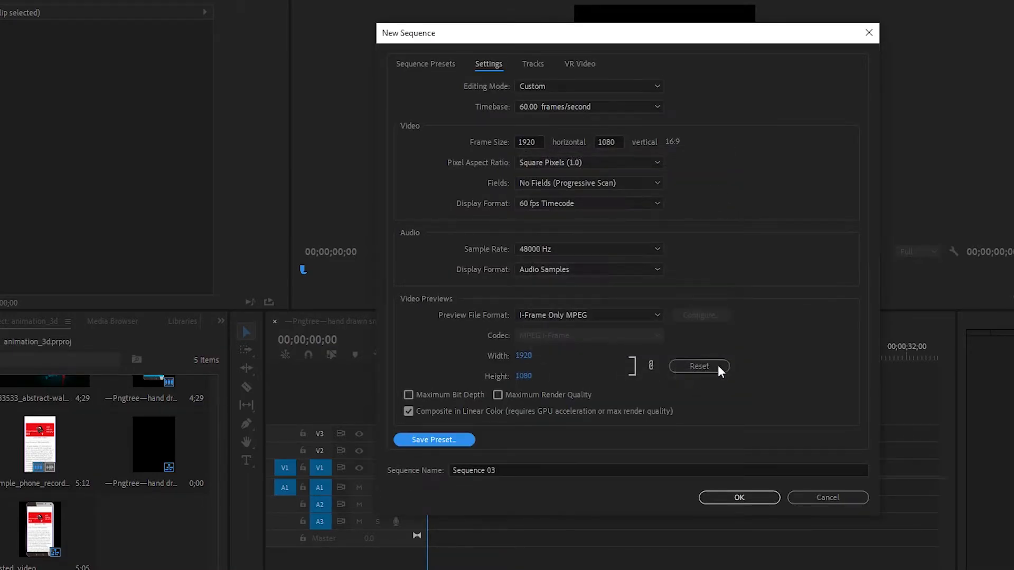
click(728, 499)
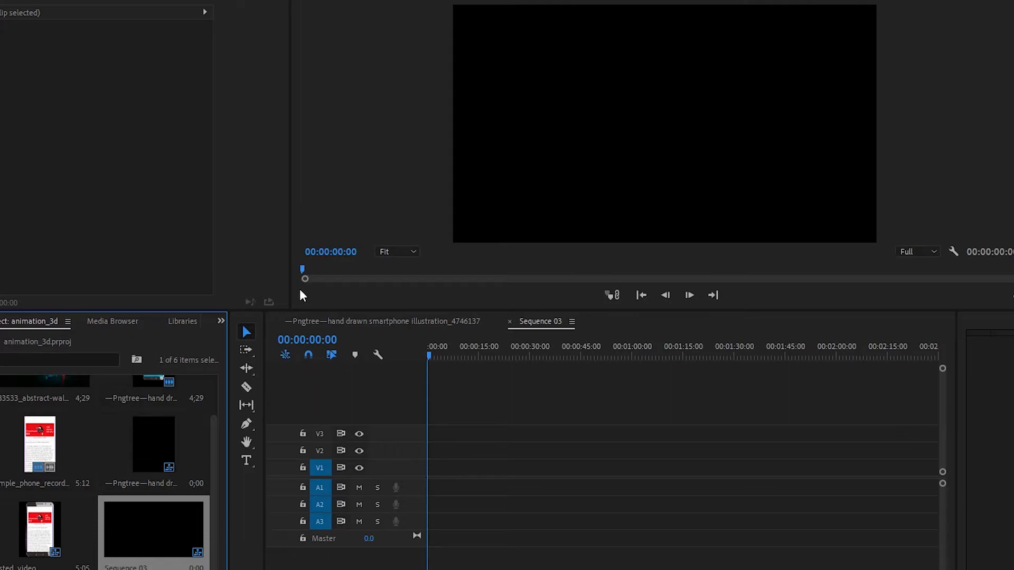
Place the abstract wallpaper image on V1 of the new sequence with scale 173 and horizontal position 1246.
scroll(61, 456, up, 1)
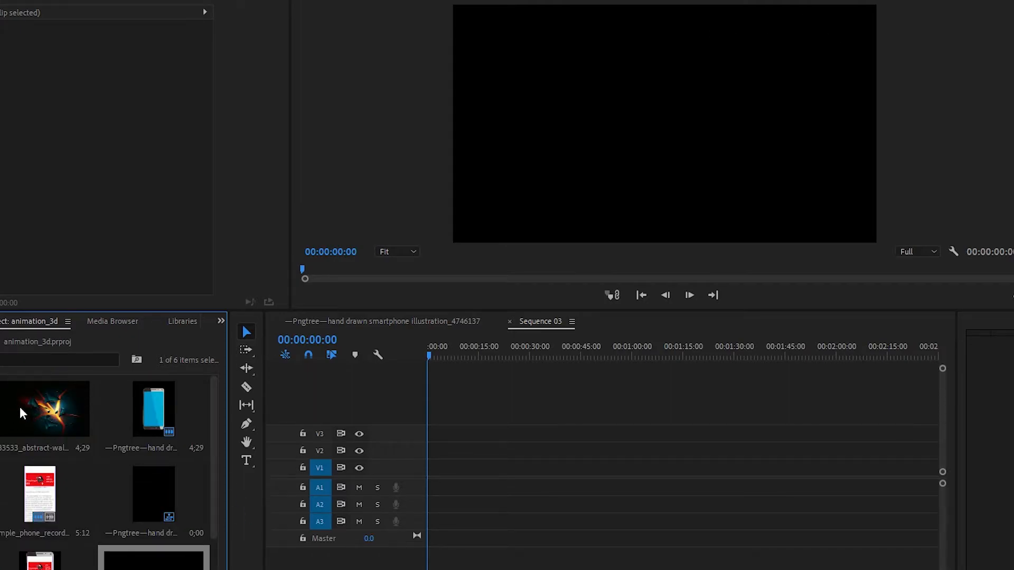
drag(29, 420, 471, 478)
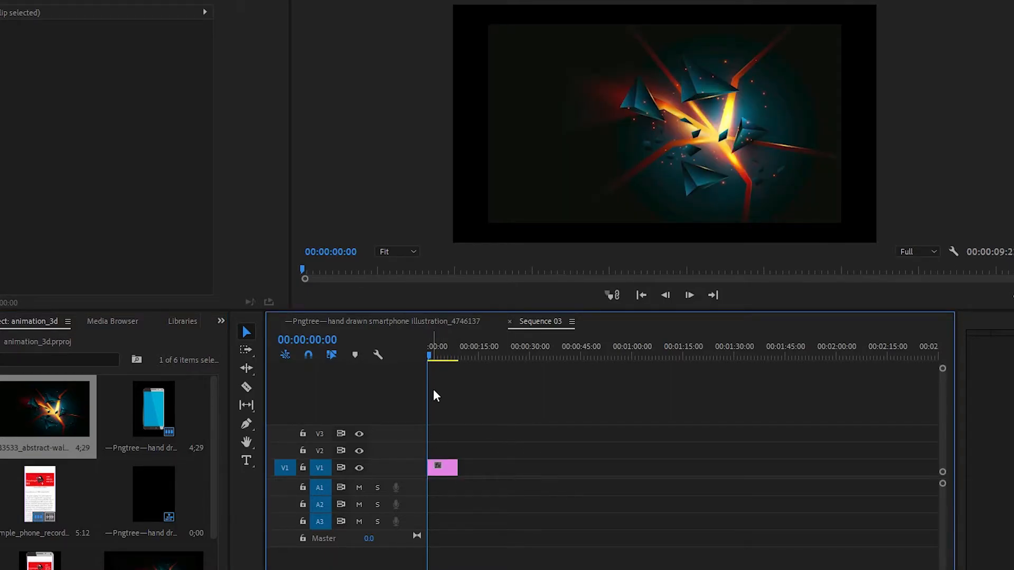
click(448, 468)
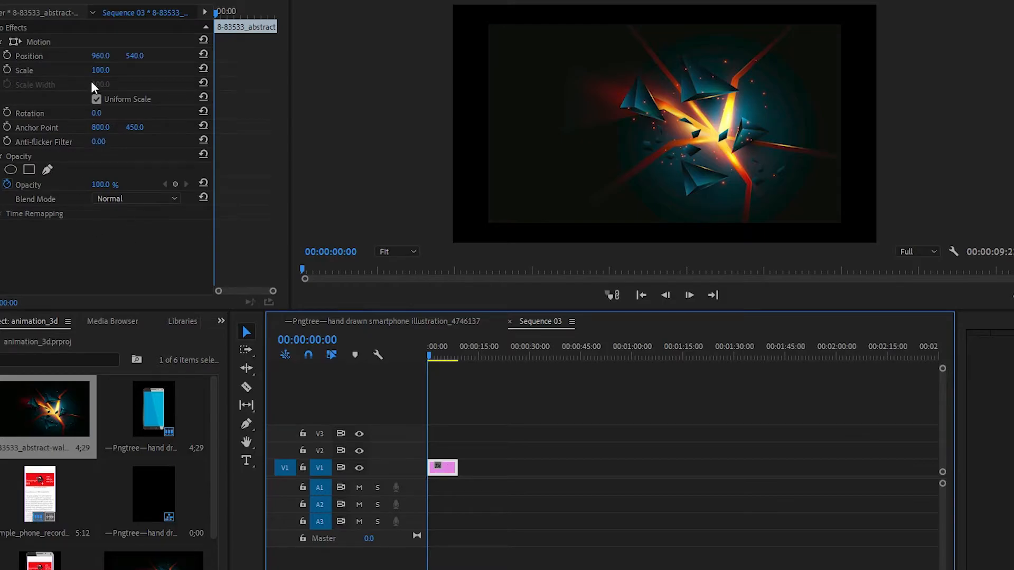
drag(100, 69, 140, 56)
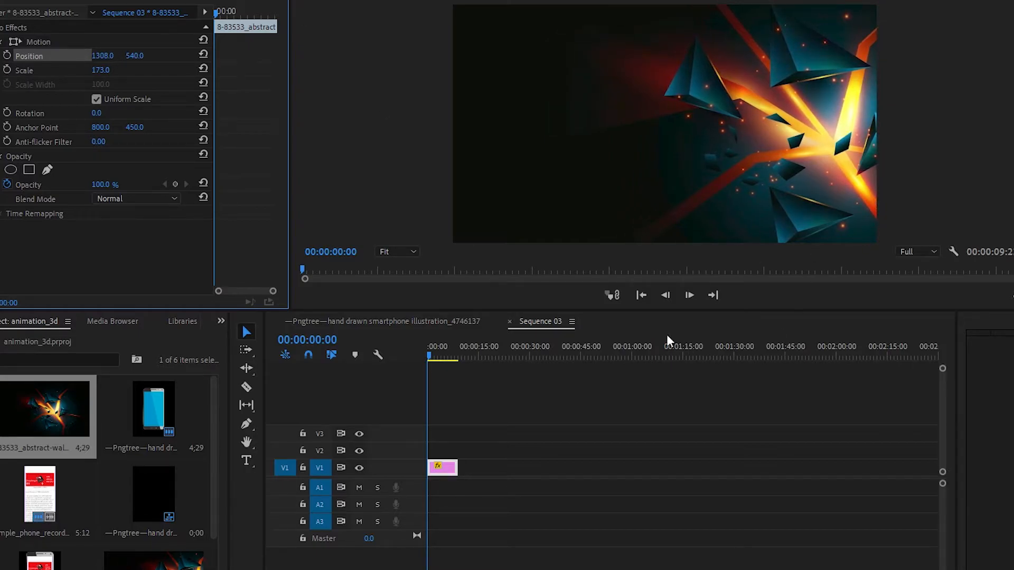
mouse_move(115, 61)
mouse_down()
mouse_move(144, 61)
mouse_move(116, 61)
mouse_up()
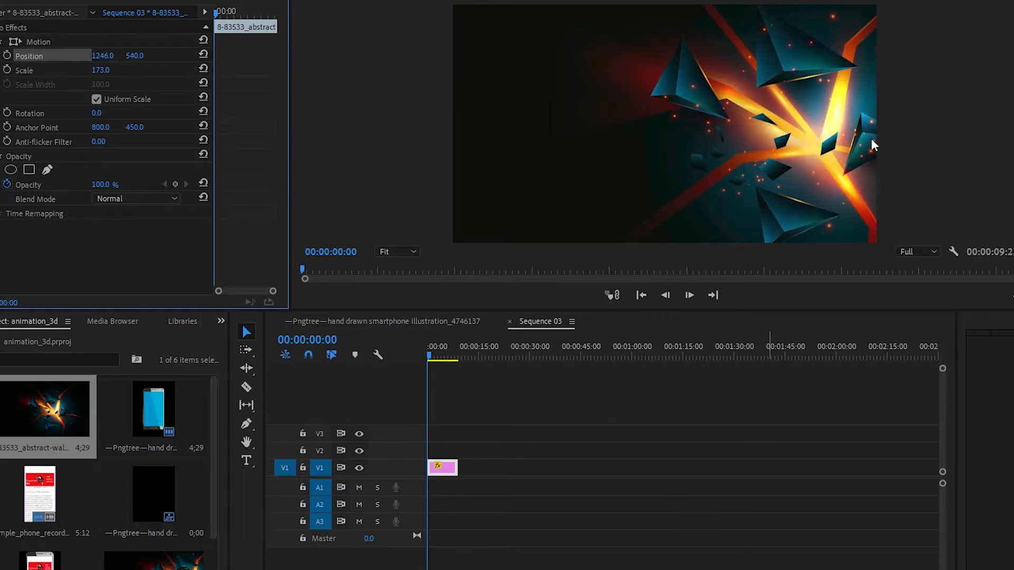
click(526, 450)
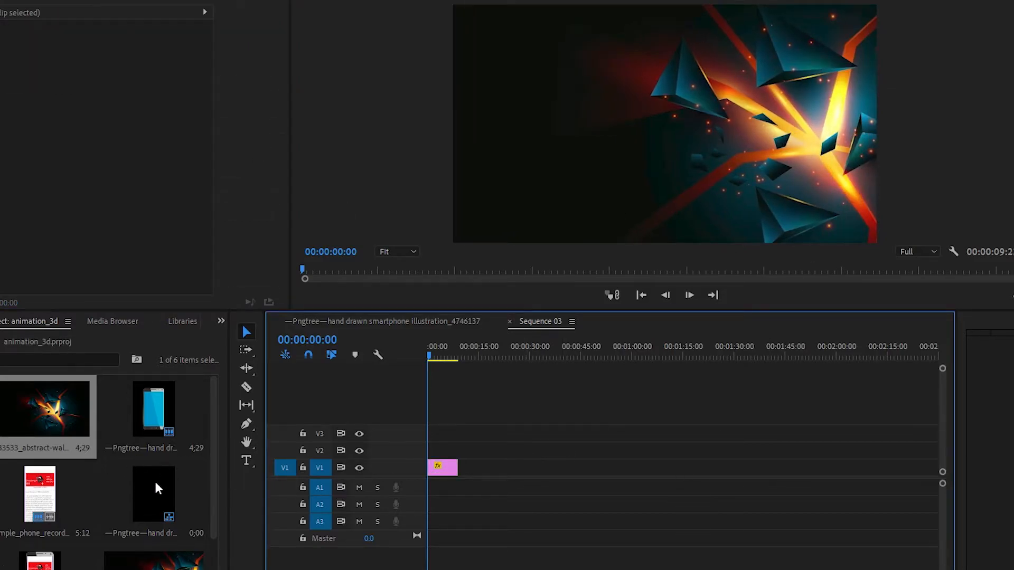
Place the nested_video sequence at the start of V2 above the wallpaper and delete only its audio from A2.
scroll(105, 452, down, 1)
drag(44, 539, 431, 460)
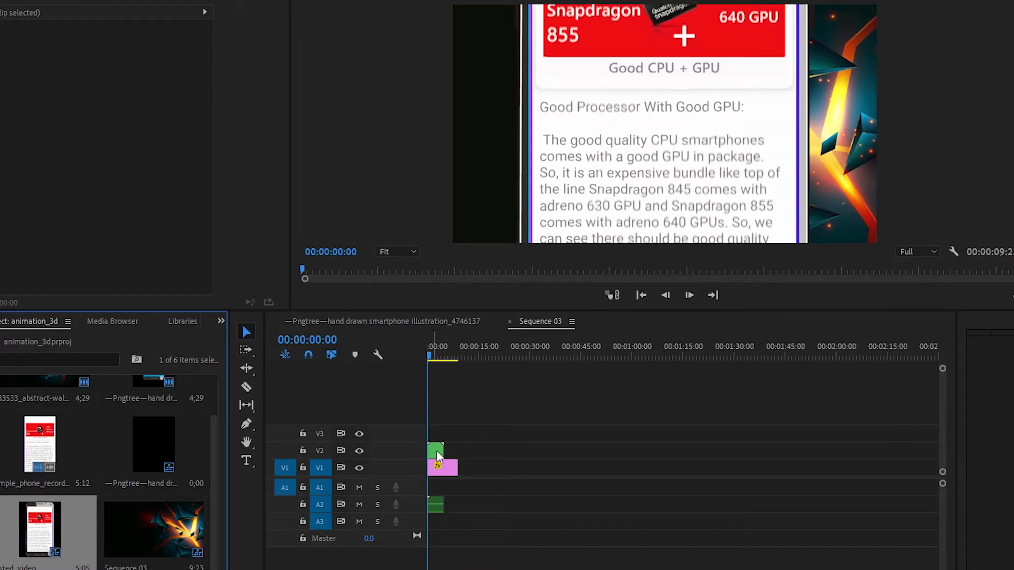
click(303, 467)
click(303, 450)
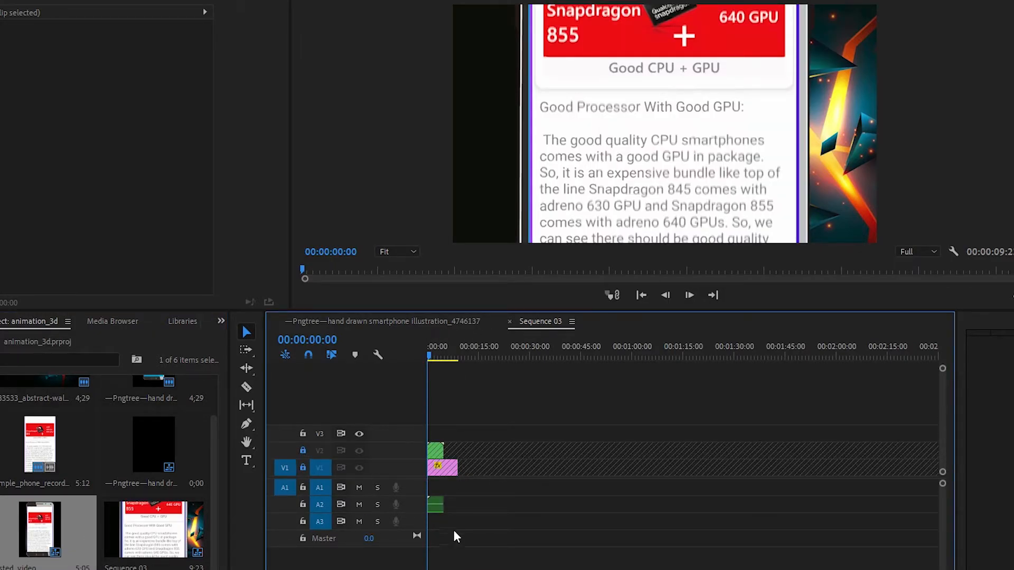
click(436, 507)
key(Delete)
click(303, 468)
click(302, 450)
Trim the end of the wallpaper clip on V1 to match the end of the nested_video clip.
click(435, 450)
drag(935, 569, 484, 569)
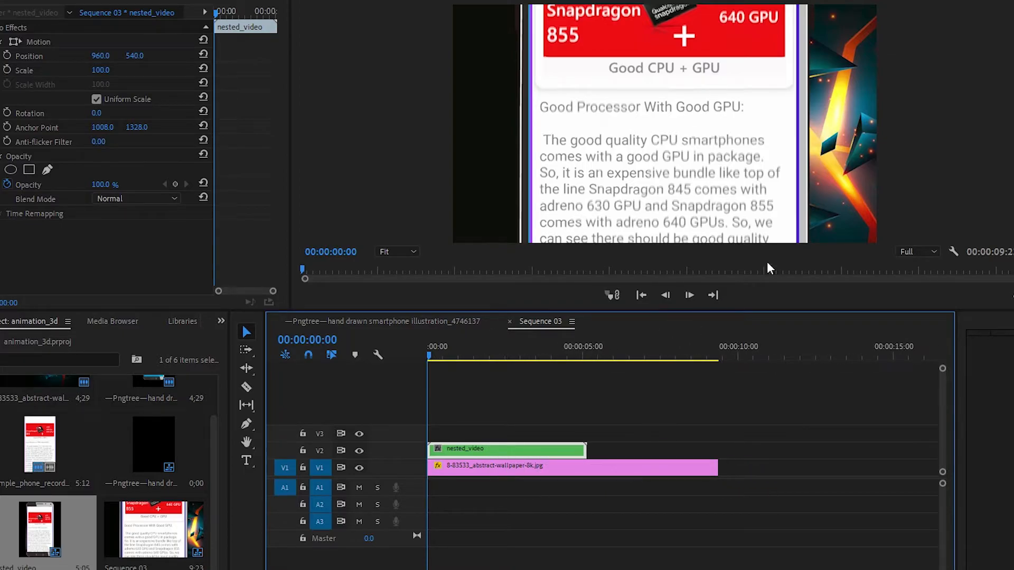
drag(724, 469, 595, 475)
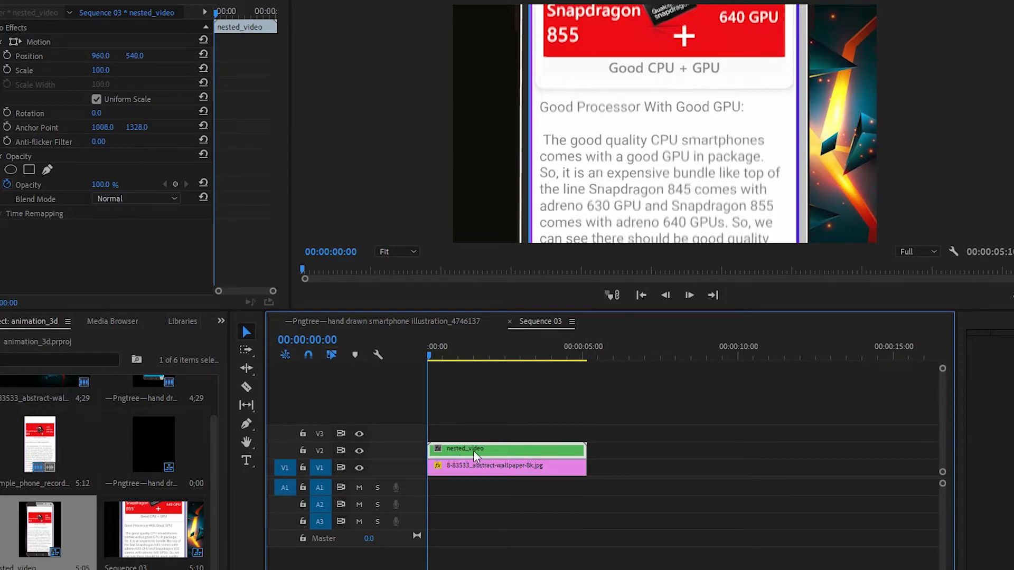
Set the nested_video clip's scale to 36, preview the playback and return to the start of the sequence.
drag(108, 71, 71, 71)
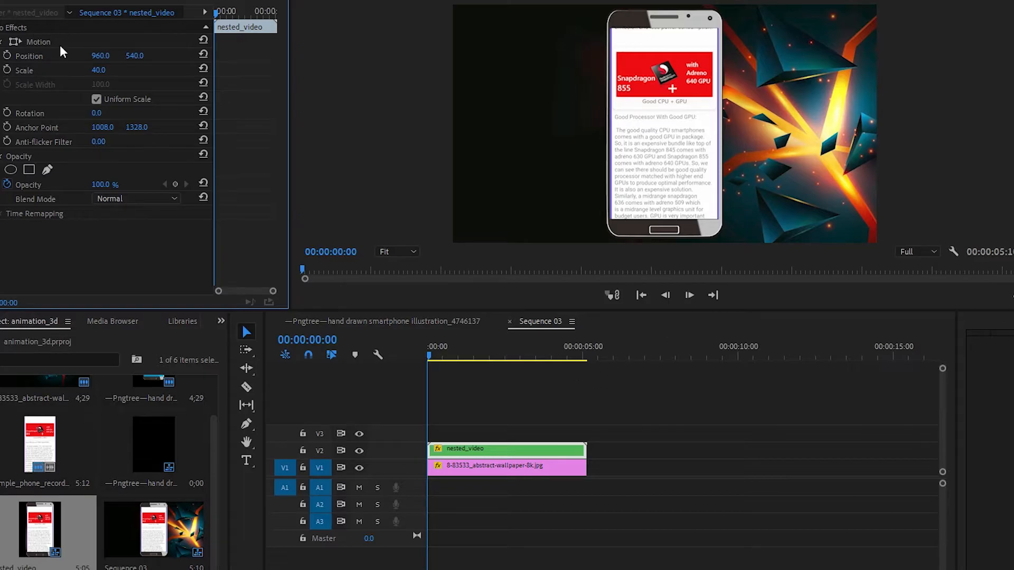
mouse_move(99, 69)
mouse_down()
mouse_move(85, 70)
mouse_move(104, 72)
mouse_up()
click(104, 71)
text(36)
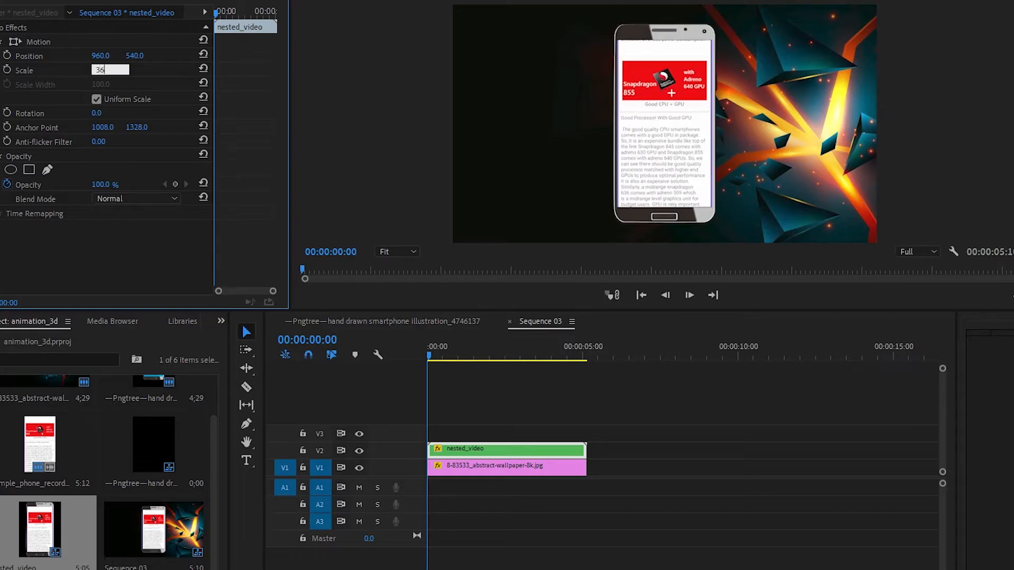
key(Return)
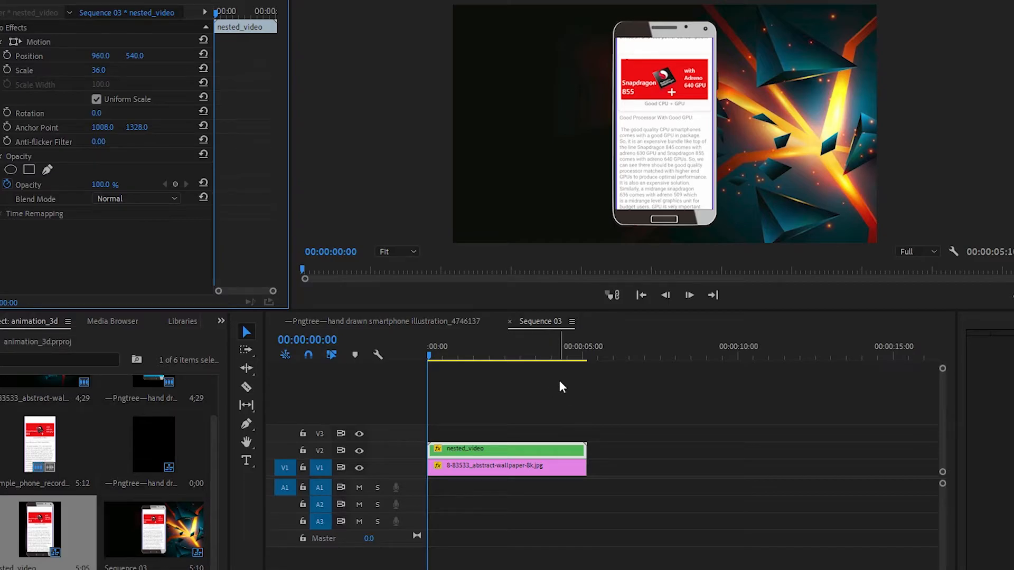
key(space)
drag(476, 357, 426, 354)
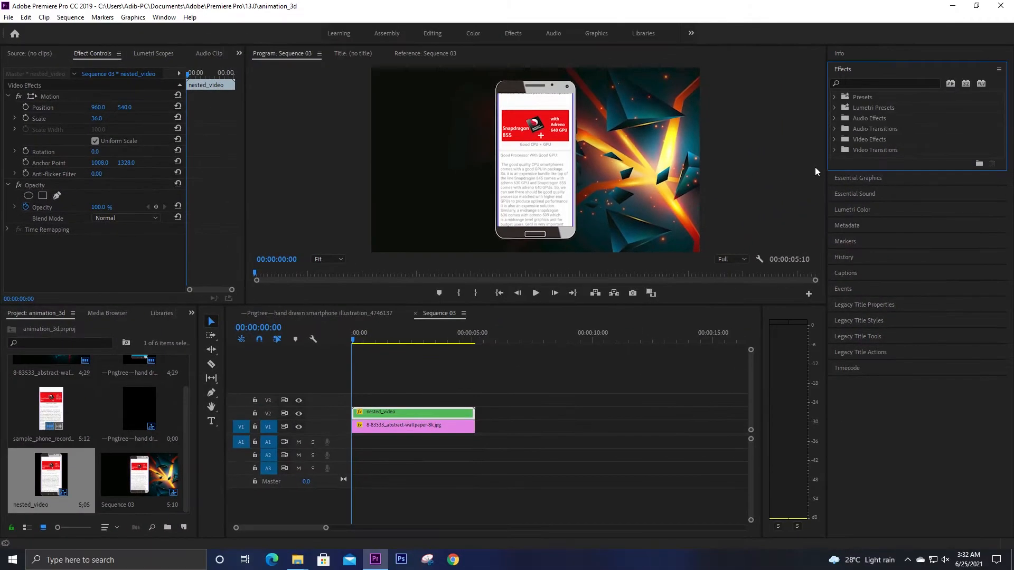
Apply the Basic 3D effect from the Perspective video effects to the nested_video clip.
click(834, 139)
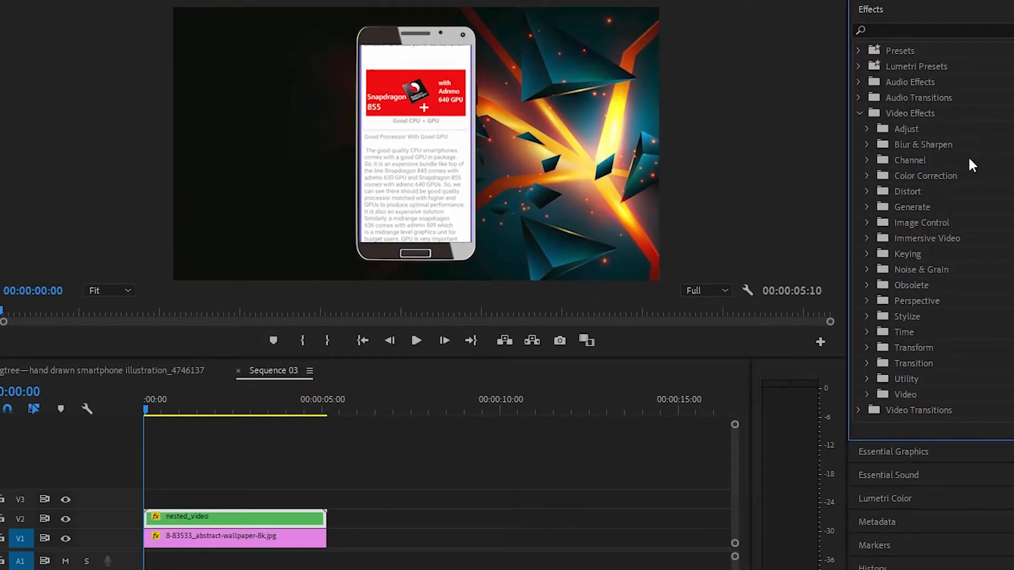
click(866, 300)
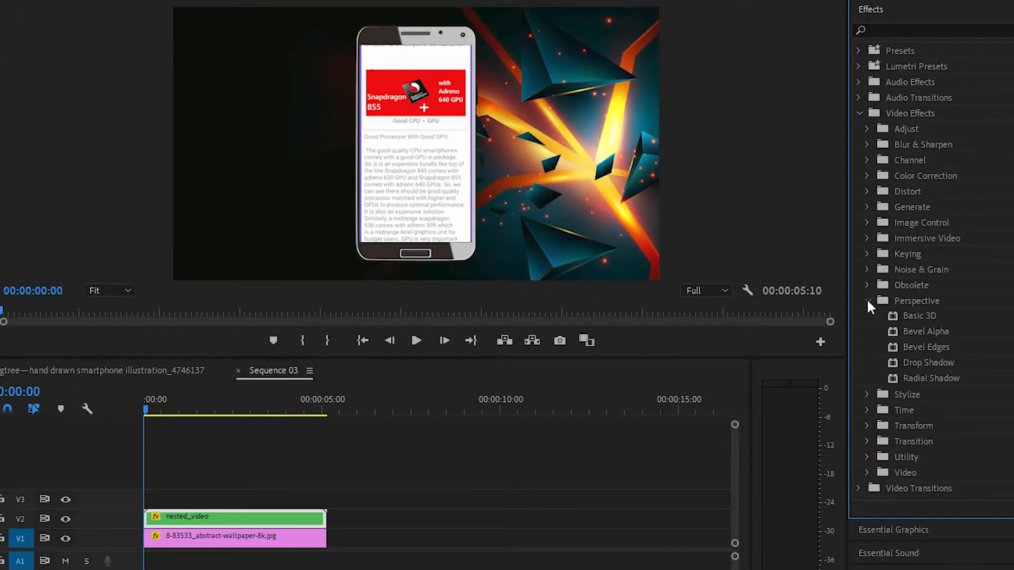
click(918, 316)
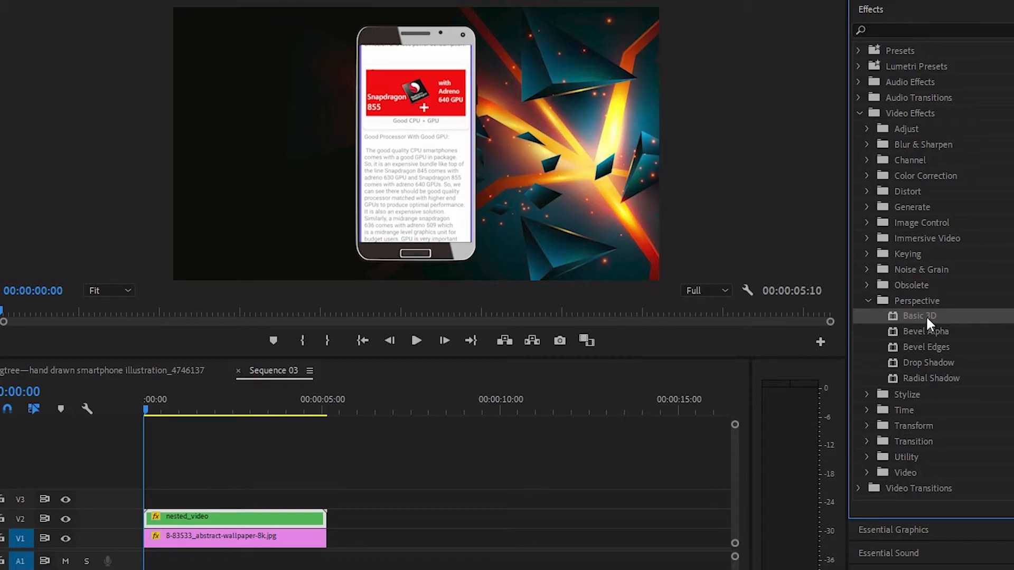
drag(919, 315, 212, 523)
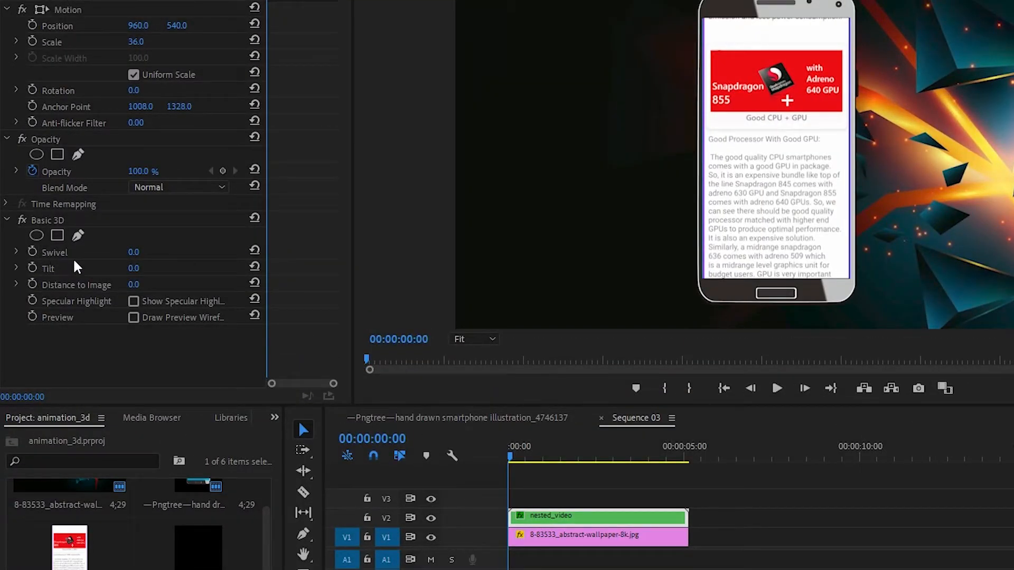
Enable keyframing for Basic 3D Swivel, Tilt and Distance to Image at 00:00:00:00 and ease the new keyframes.
click(28, 250)
click(33, 267)
click(33, 284)
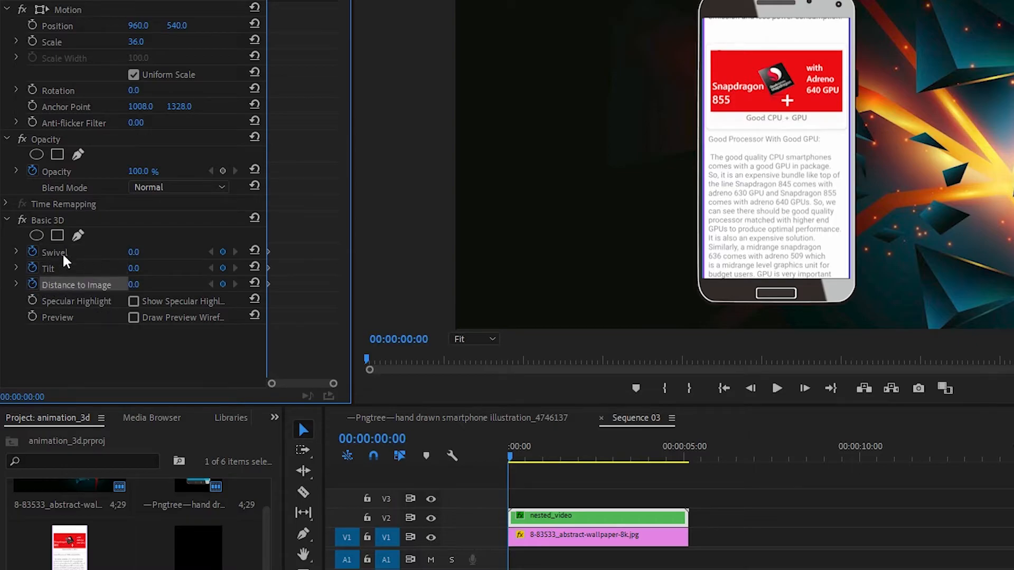
right_click(268, 248)
click(311, 469)
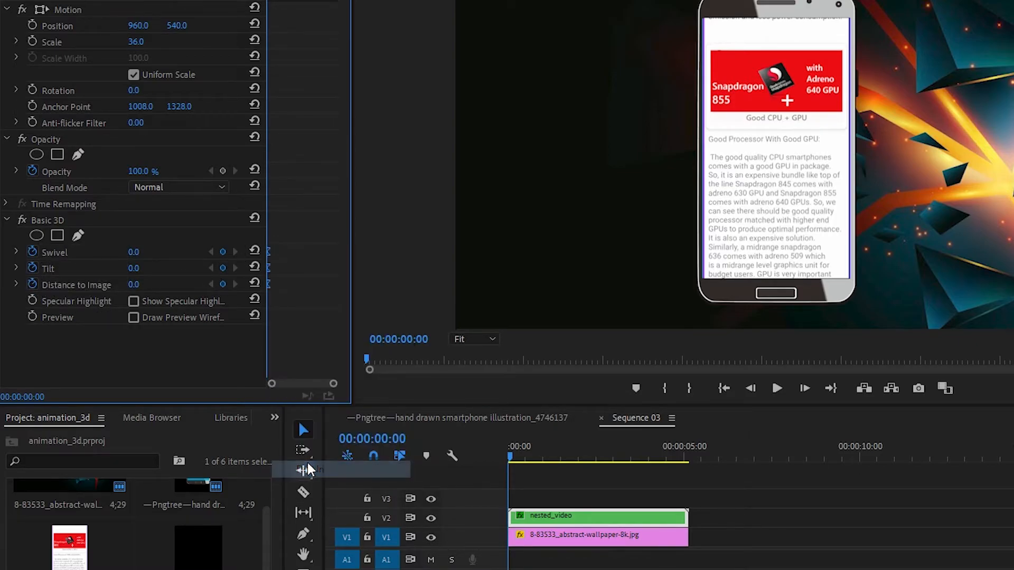
Set the starting Basic 3D keyframes to Swivel -22°, Tilt -9° and Distance to Image 10.
drag(686, 569, 618, 569)
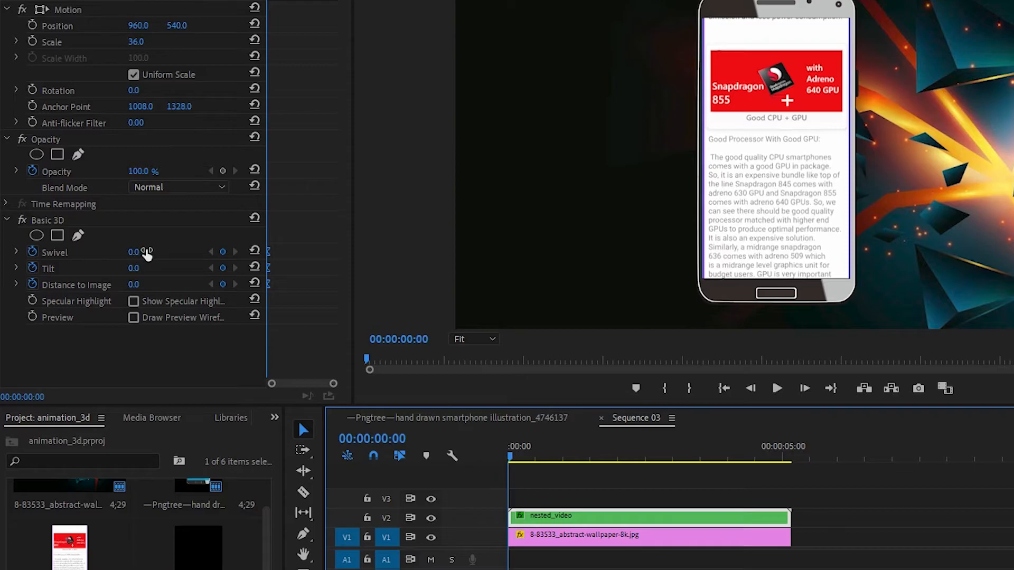
drag(146, 255, 153, 255)
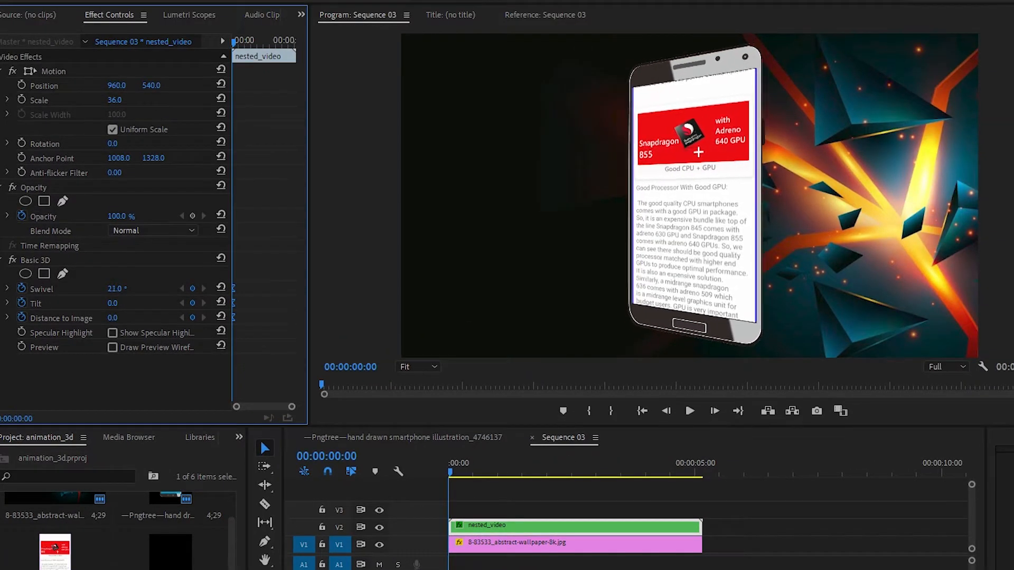
drag(117, 288, 94, 289)
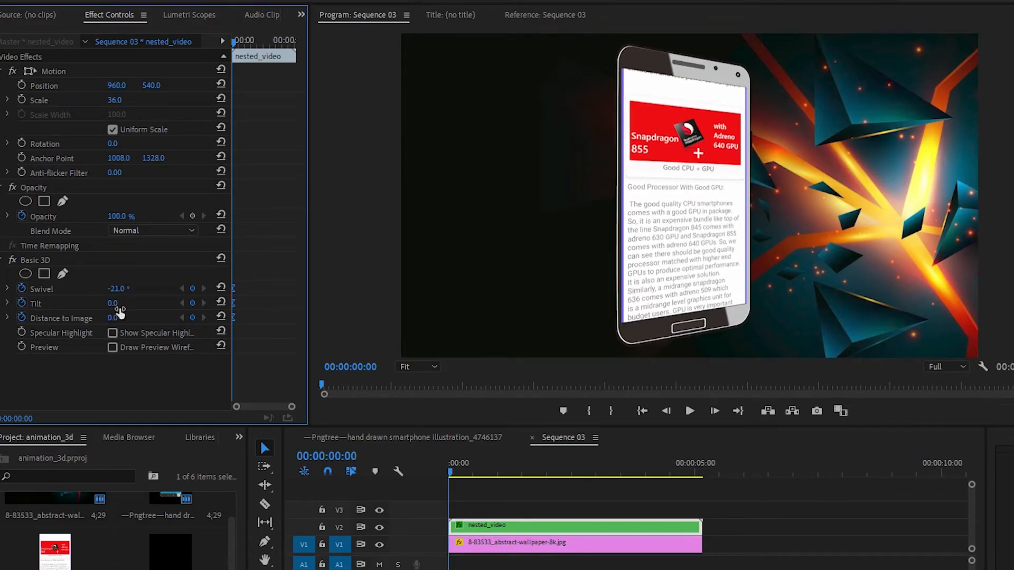
drag(113, 303, 34, 304)
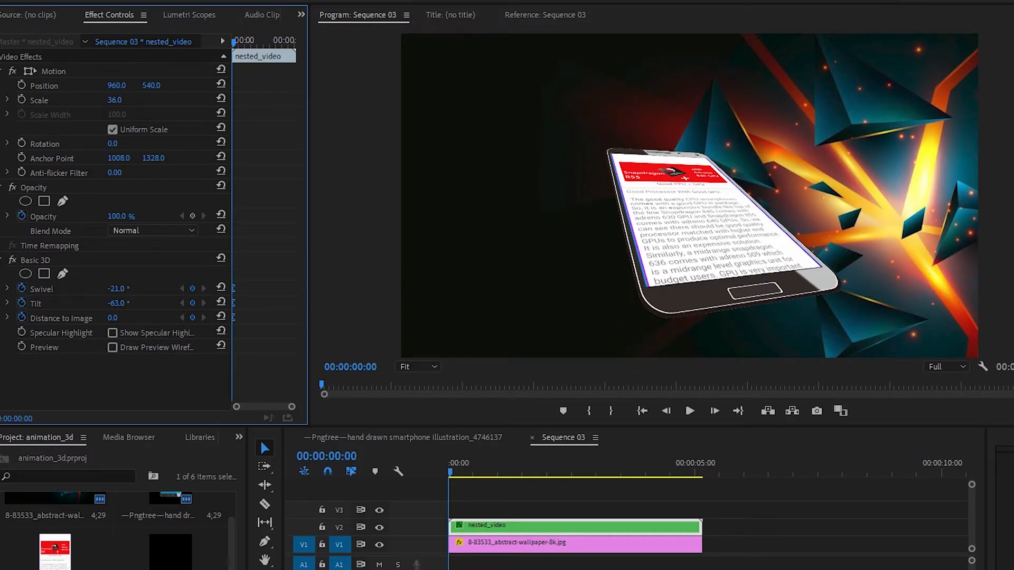
mouse_move(115, 303)
mouse_down()
mouse_move(165, 304)
mouse_move(82, 305)
mouse_move(133, 305)
mouse_move(86, 305)
mouse_move(144, 290)
mouse_move(122, 289)
mouse_move(135, 304)
mouse_move(119, 289)
mouse_up()
mouse_move(118, 304)
mouse_down()
mouse_move(107, 320)
mouse_move(131, 317)
mouse_up()
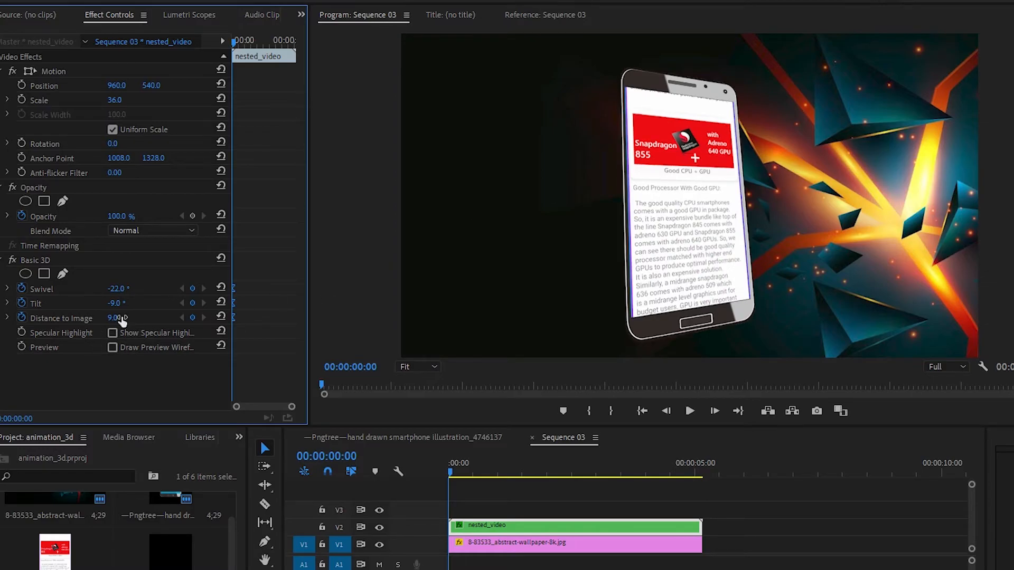
mouse_move(117, 318)
mouse_down()
mouse_move(107, 319)
mouse_move(120, 317)
mouse_up()
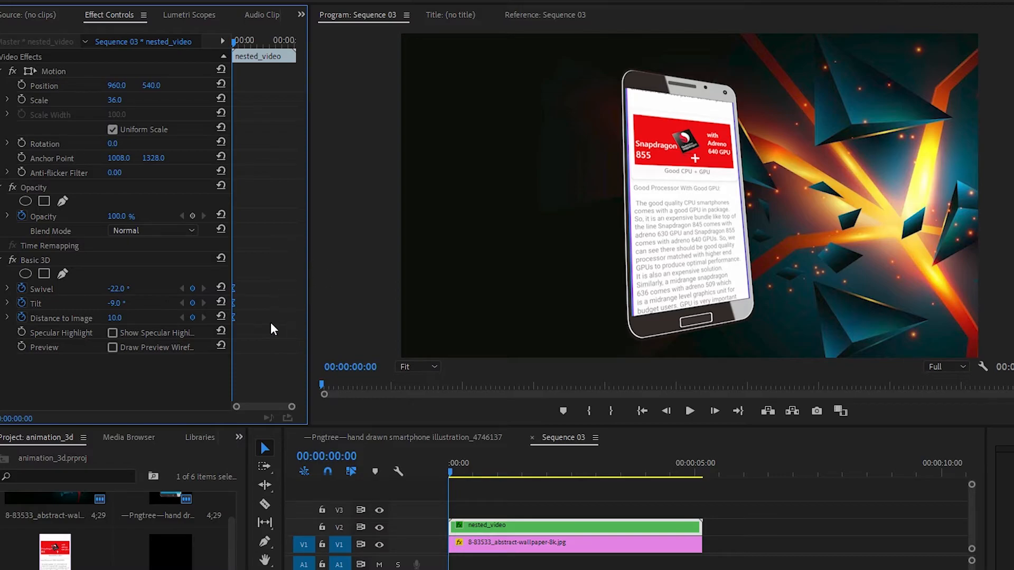
Add Basic 3D keyframes at 00:00:05:09 with Swivel 20°, Tilt -6° and Distance to Image 1.
click(451, 468)
key(space)
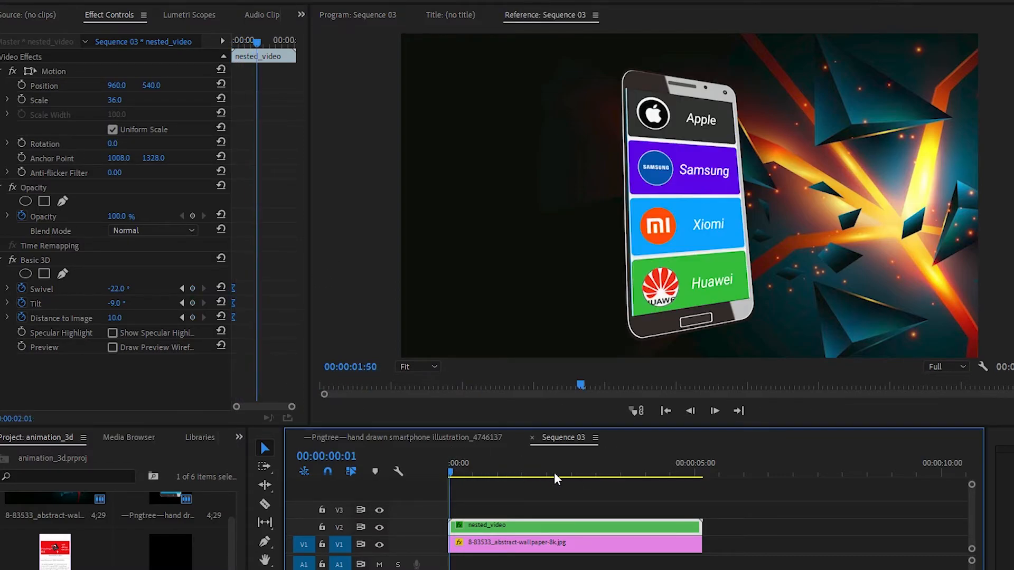
key(space)
drag(552, 470, 702, 473)
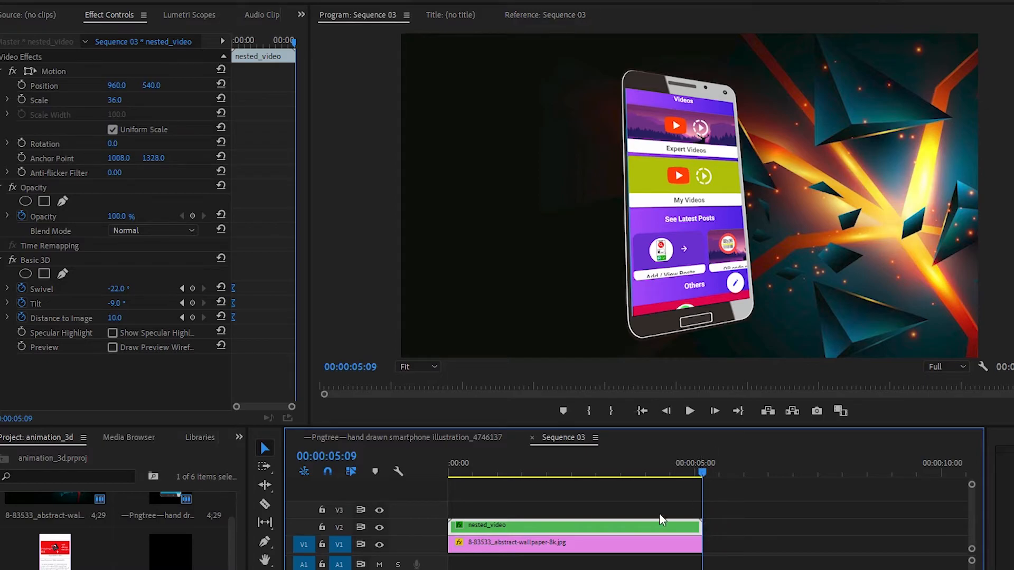
click(192, 317)
click(192, 303)
click(192, 289)
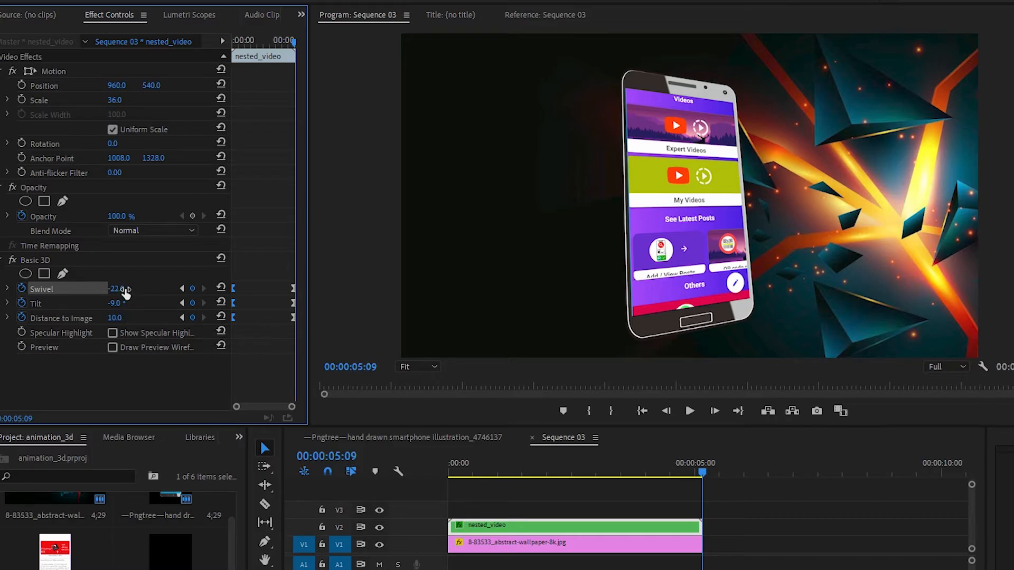
mouse_move(115, 303)
mouse_down()
mouse_move(139, 303)
mouse_move(114, 303)
mouse_move(146, 290)
mouse_move(114, 317)
mouse_up()
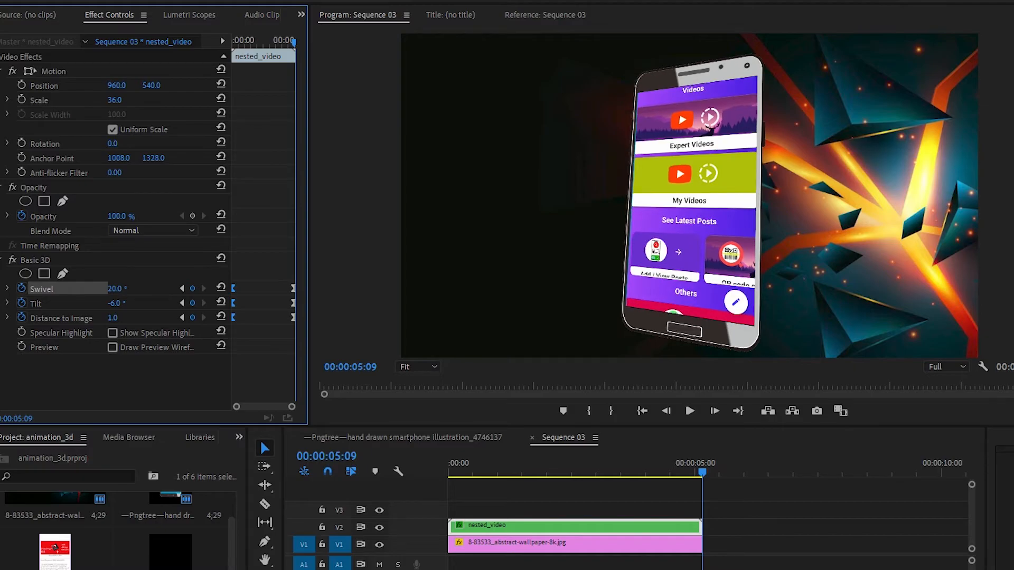
Preview the animation, return to 00:00:00:00 and set the starting keyframes to Swivel -19° and Tilt -22°.
click(701, 468)
key(Home)
key(space)
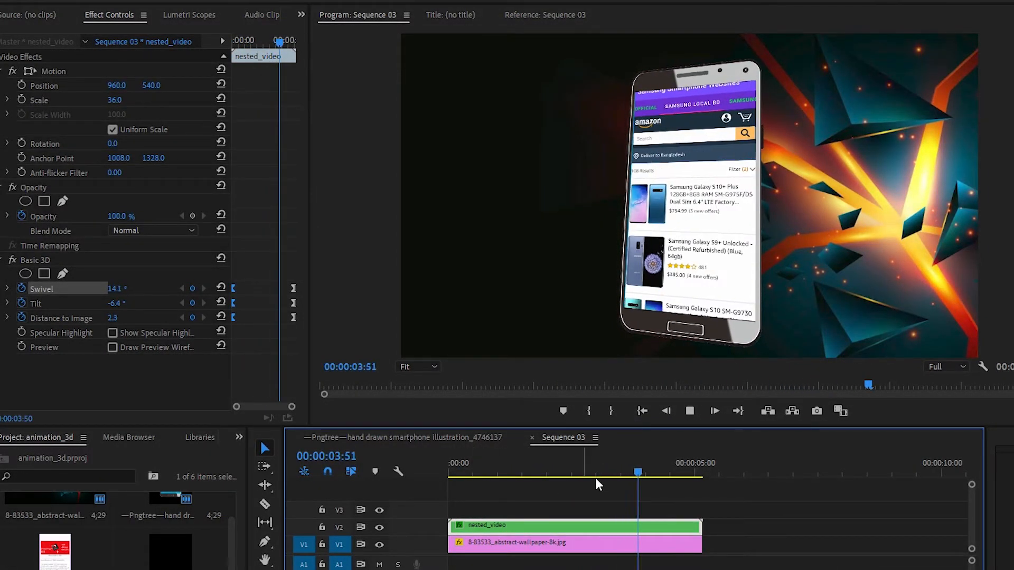
drag(695, 466, 261, 417)
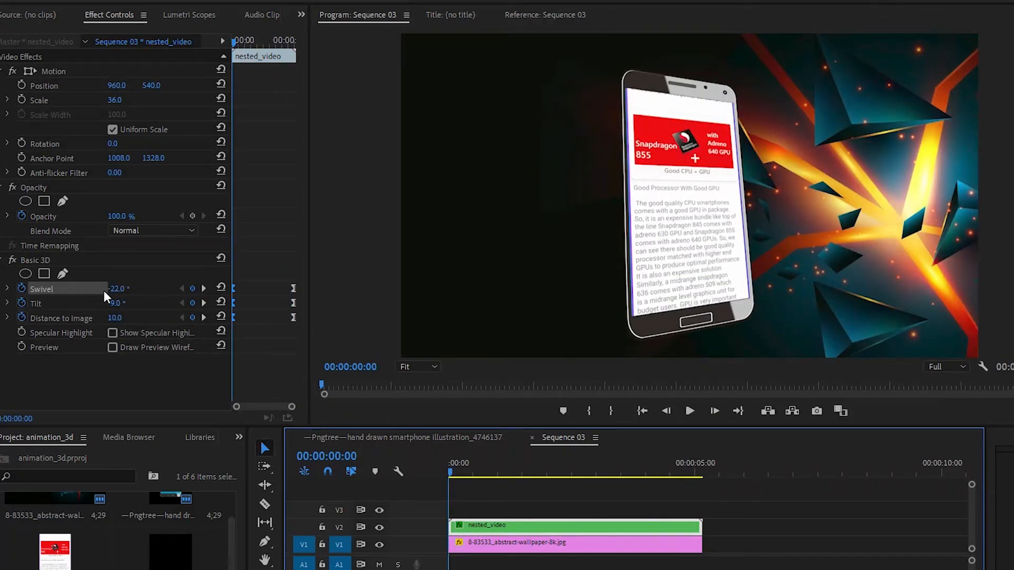
mouse_move(121, 292)
mouse_down()
mouse_move(108, 292)
mouse_move(137, 292)
mouse_move(134, 306)
mouse_move(120, 306)
mouse_up()
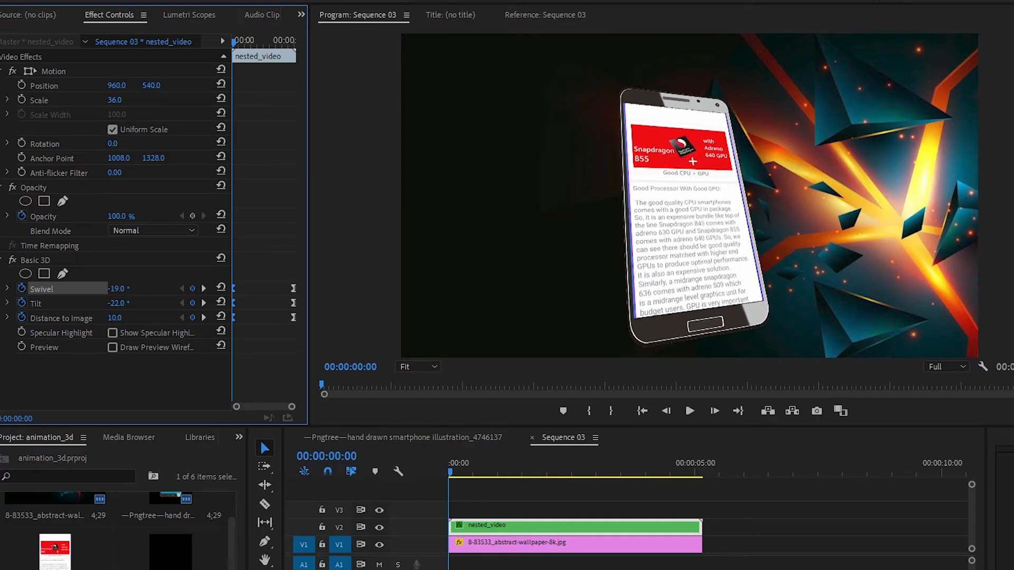
Play the sequence repeatedly from the start to check the phone's 3D motion.
click(448, 470)
key(space)
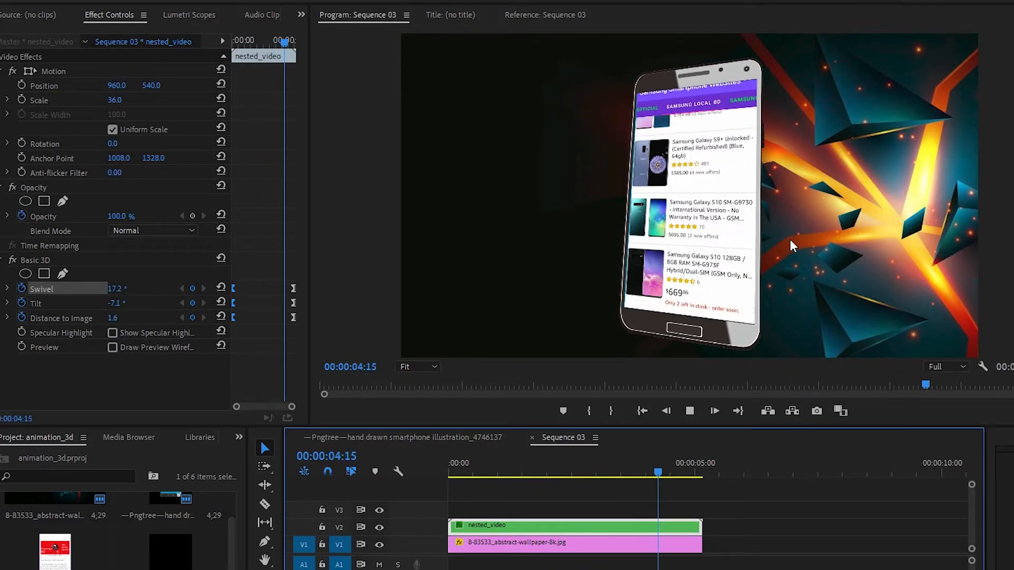
drag(692, 473, 428, 471)
key(space)
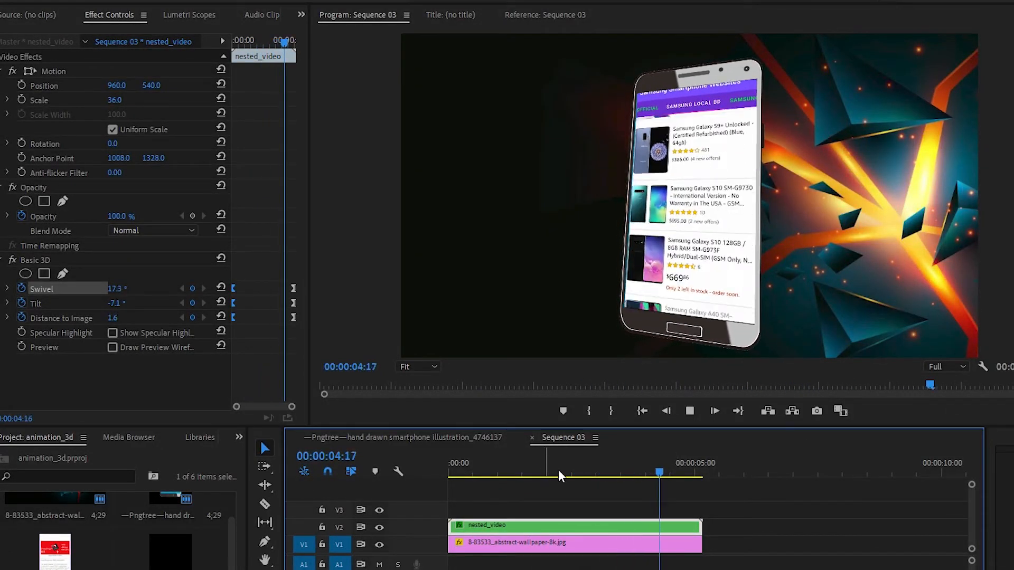
key(Home)
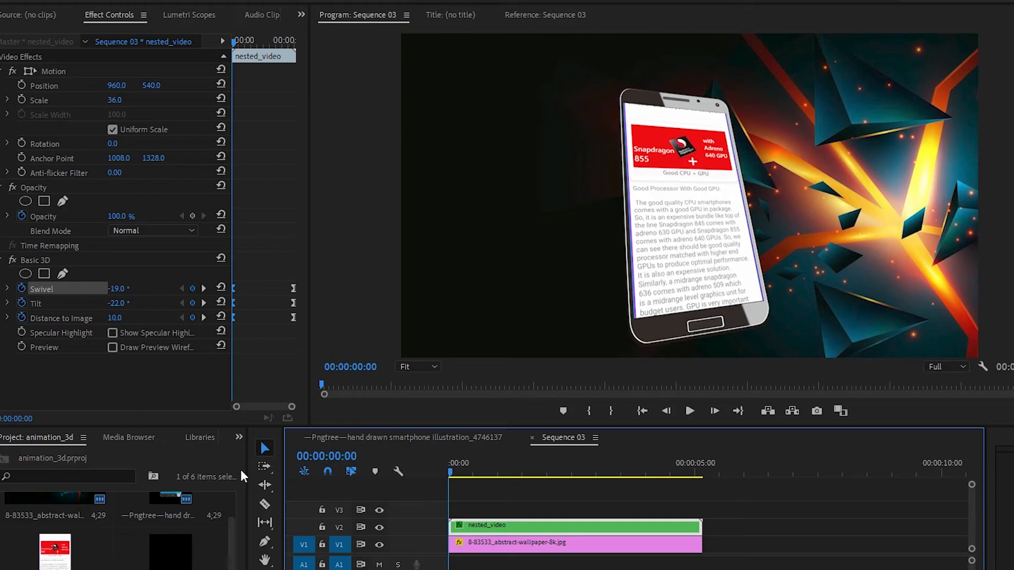
key(space)
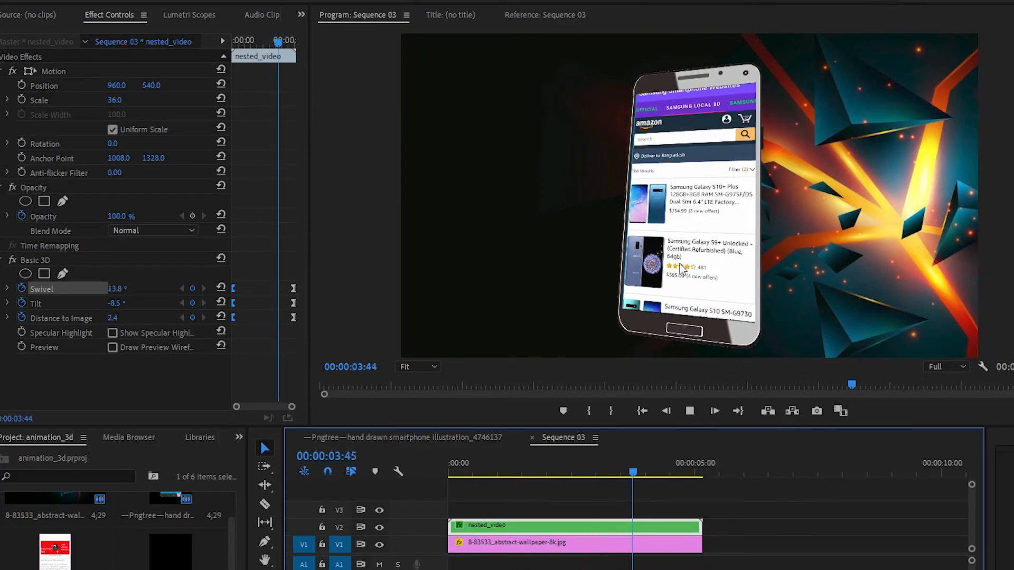
key(space)
key(space)
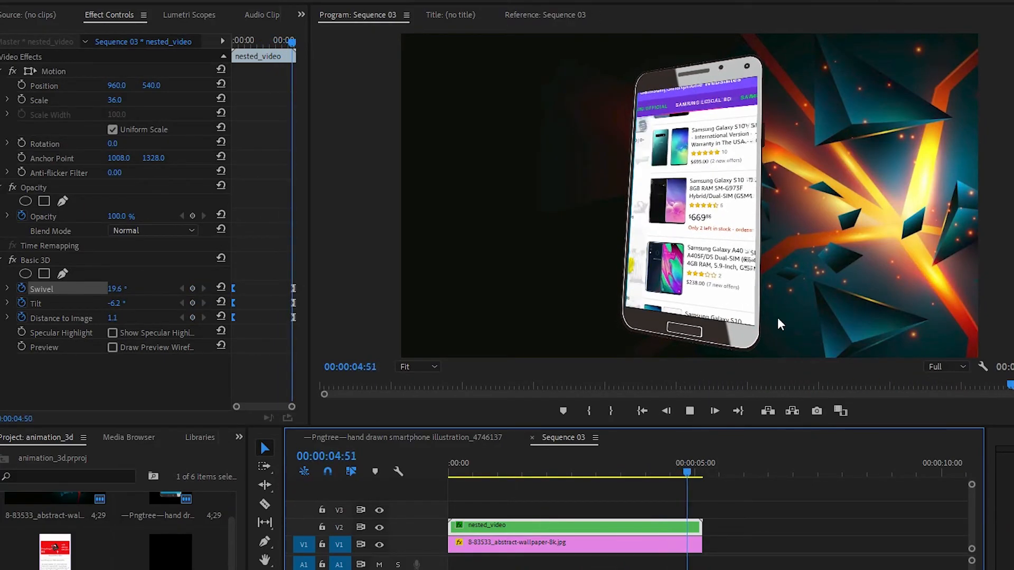
key(Home)
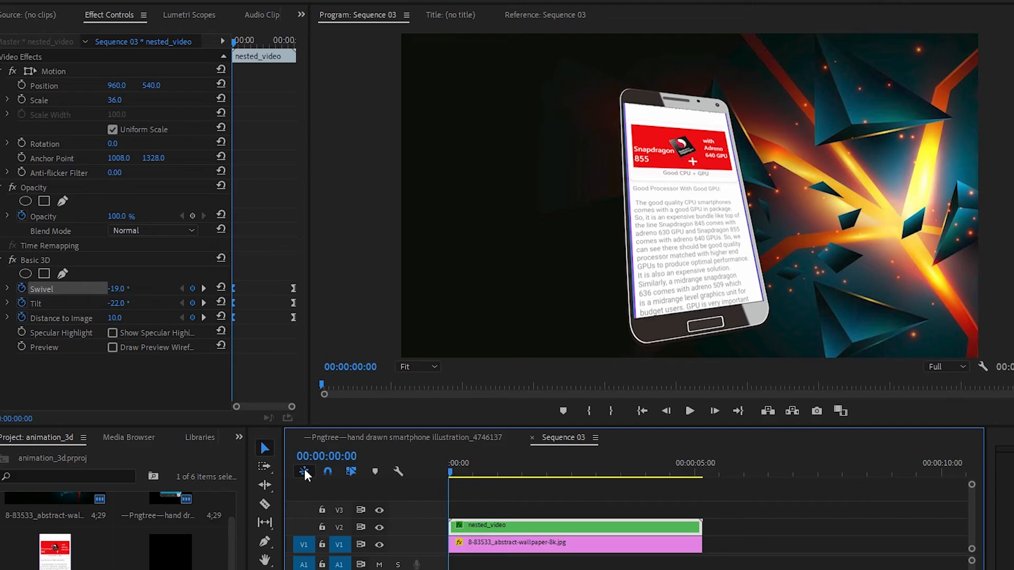
key(space)
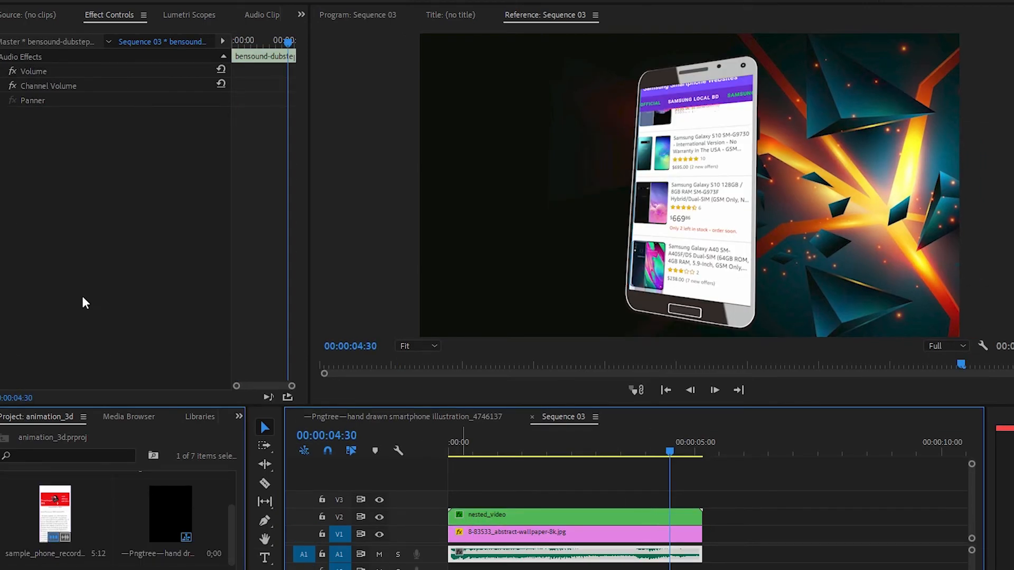
Review the media export settings for Sequence 03 with the H.264 format and close them without exporting.
click(11, 1)
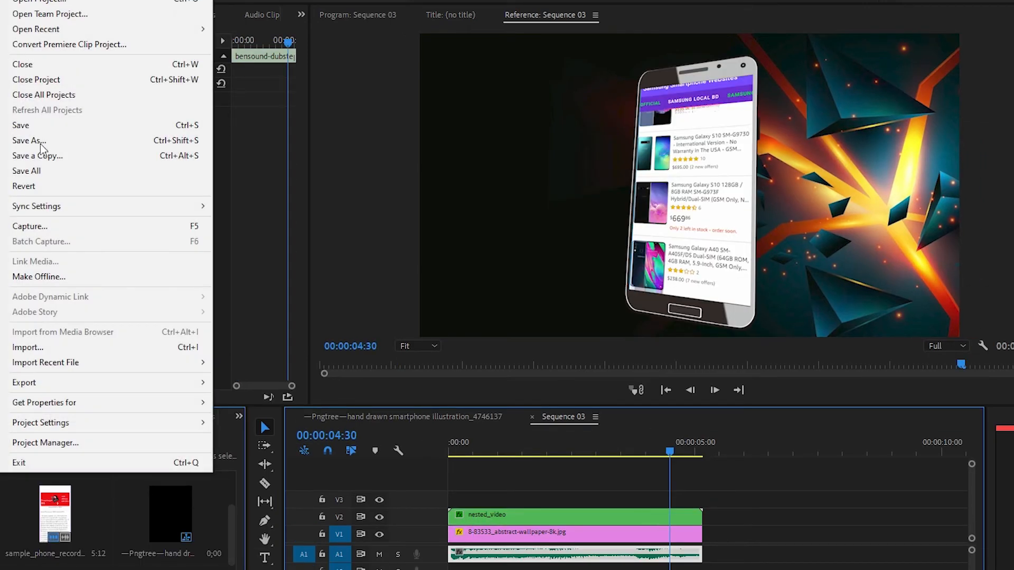
mouse_move(40, 381)
click(247, 382)
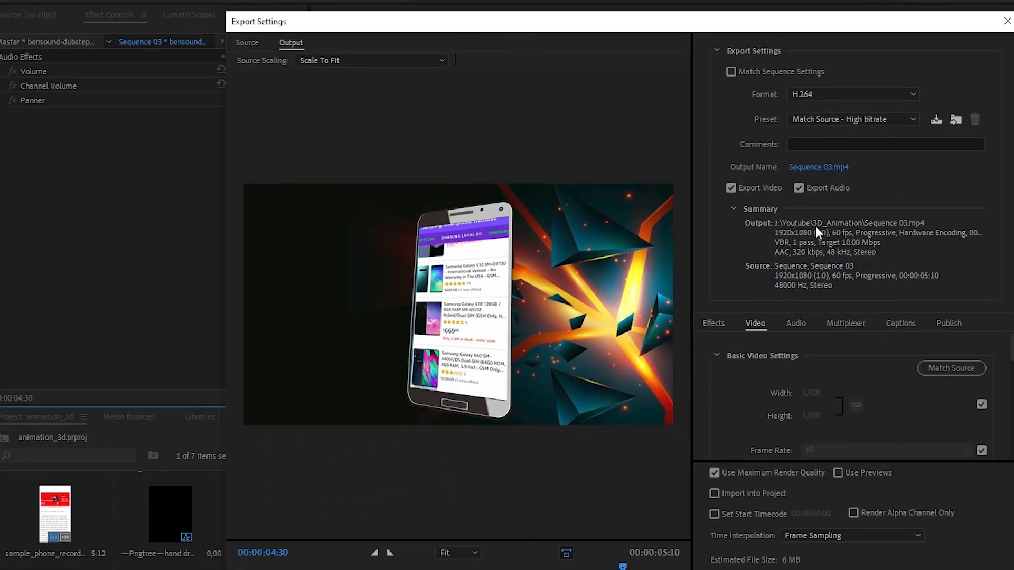
scroll(812, 374, down, 4)
scroll(790, 369, up, 2)
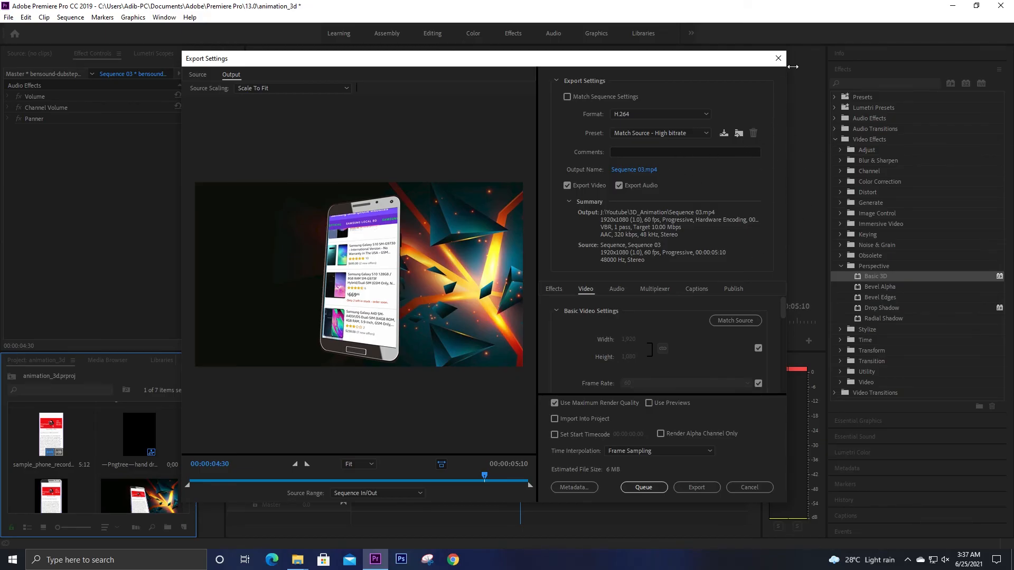
click(778, 58)
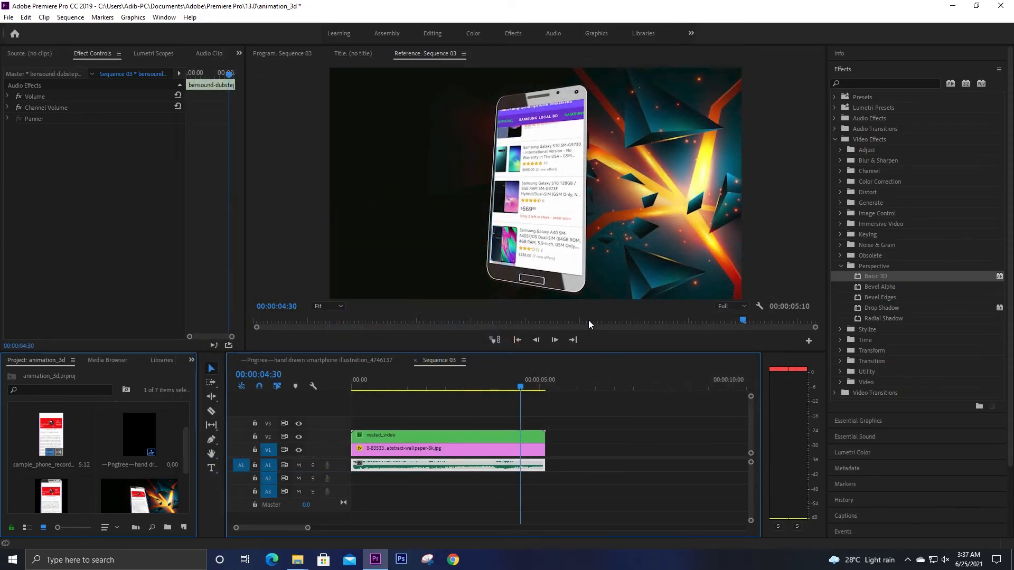